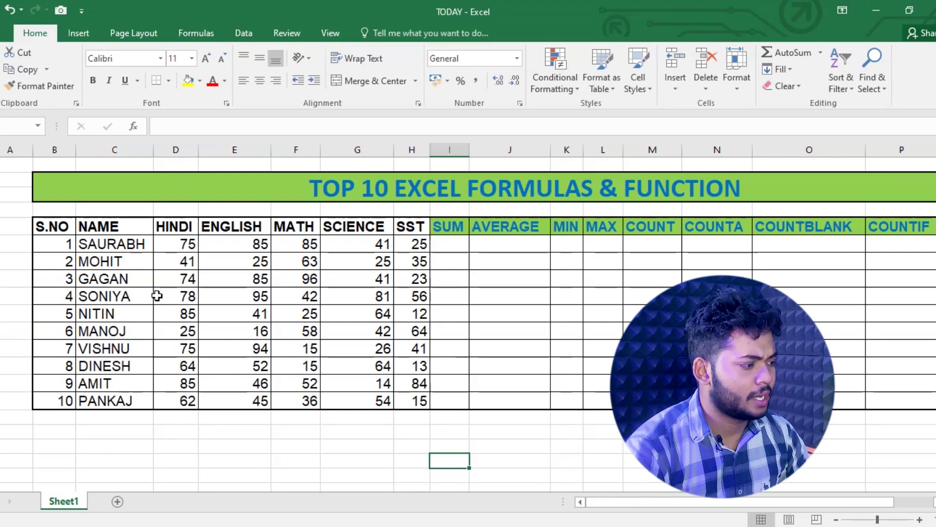
# Enter =SUM(D6:H6) in the first student's SUM cell, giving a total of 311.
pyautogui.moveTo(49, 226); pyautogui.dragTo(48, 367)
pyautogui.click(45, 366)
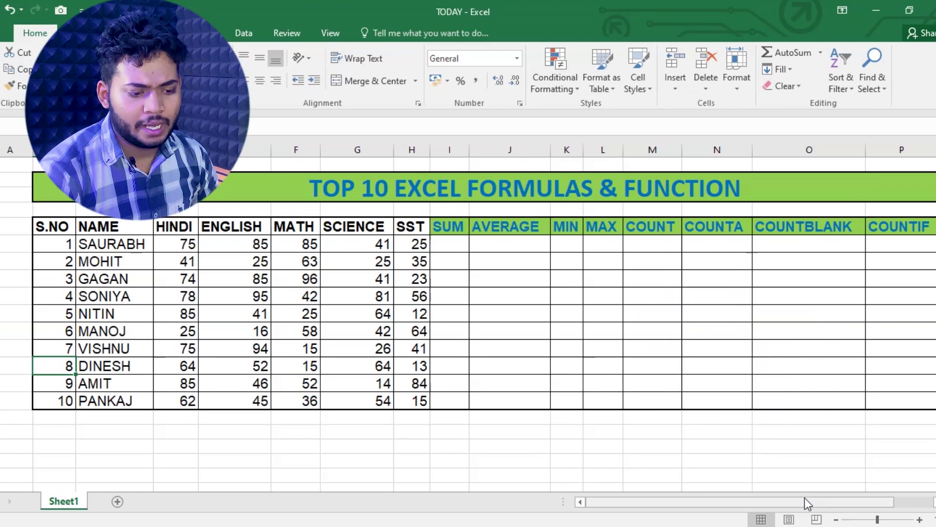
pyautogui.moveTo(805, 503); pyautogui.dragTo(865, 501)
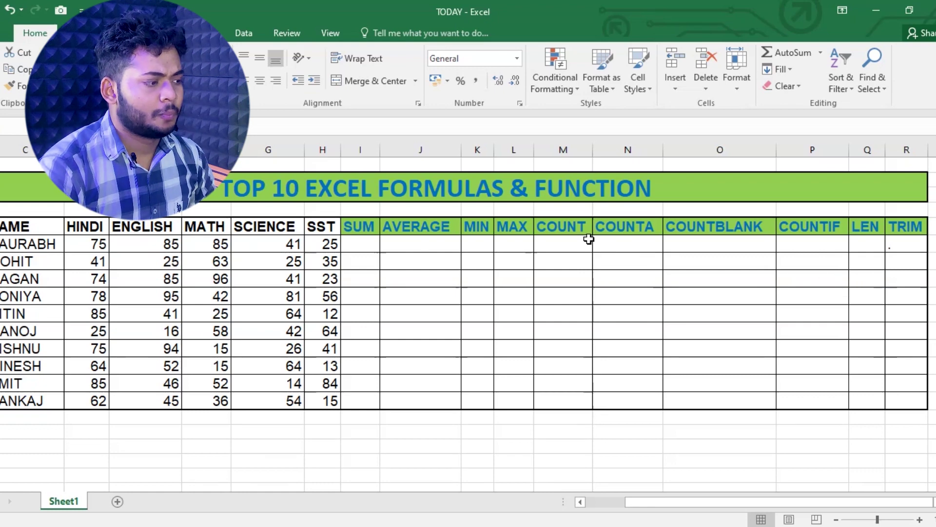
pyautogui.doubleClick(370, 247)
pyautogui.write('=sum(')
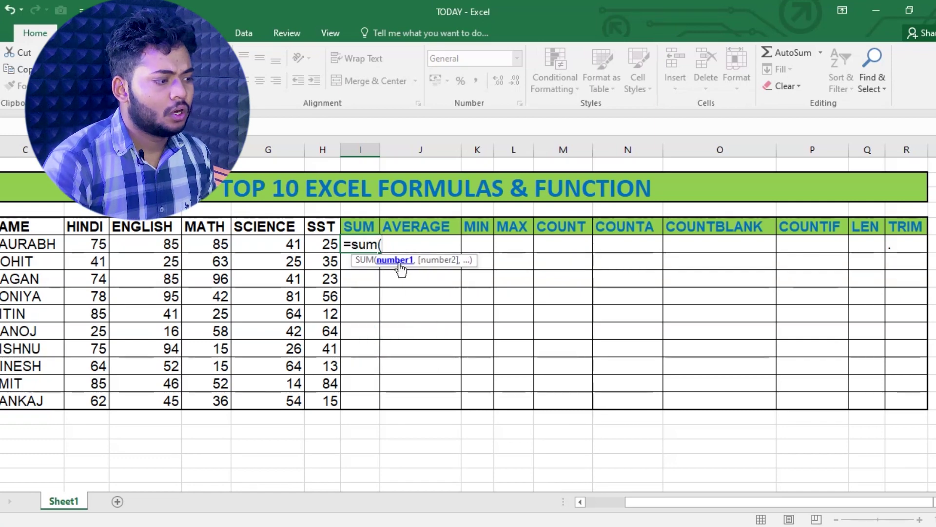
pyautogui.moveTo(97, 244); pyautogui.dragTo(317, 249)
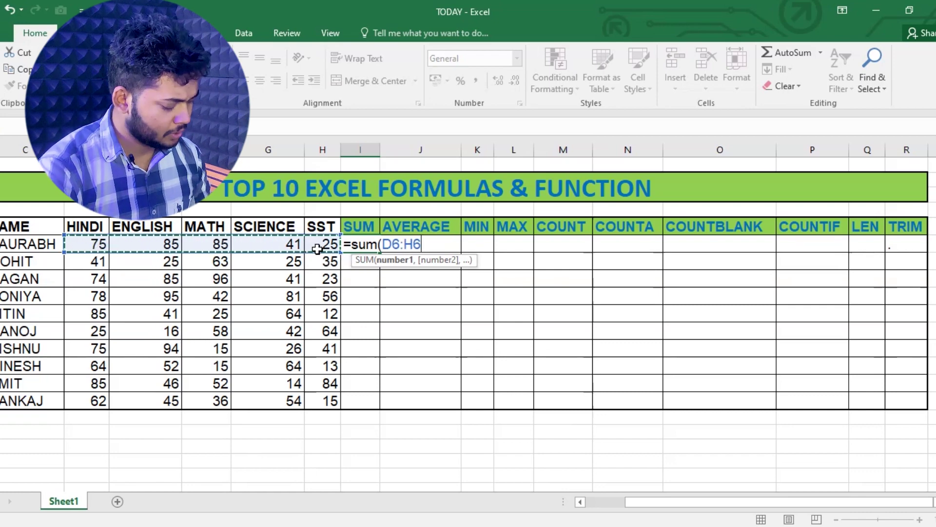
pyautogui.press('Return')
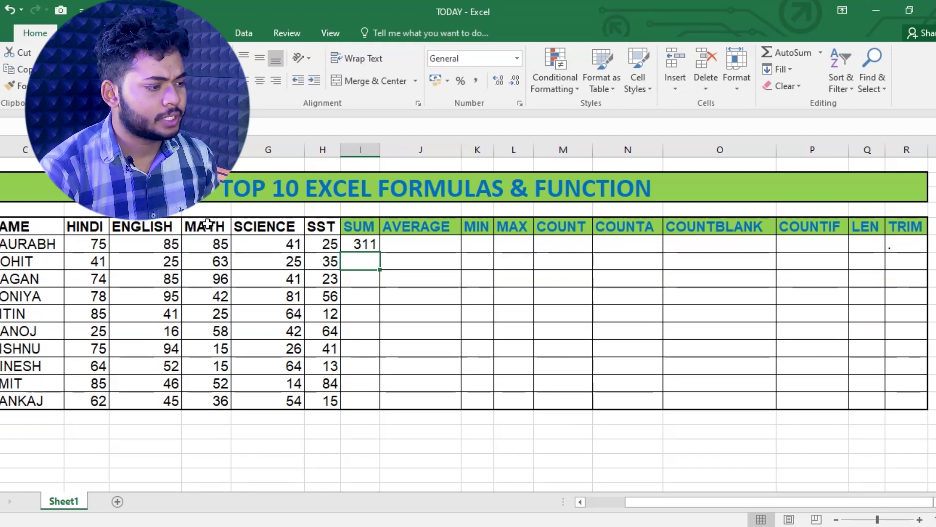
# Enter =SUM(D7:H7) for the second student, giving a total of 189.
pyautogui.click(364, 244)
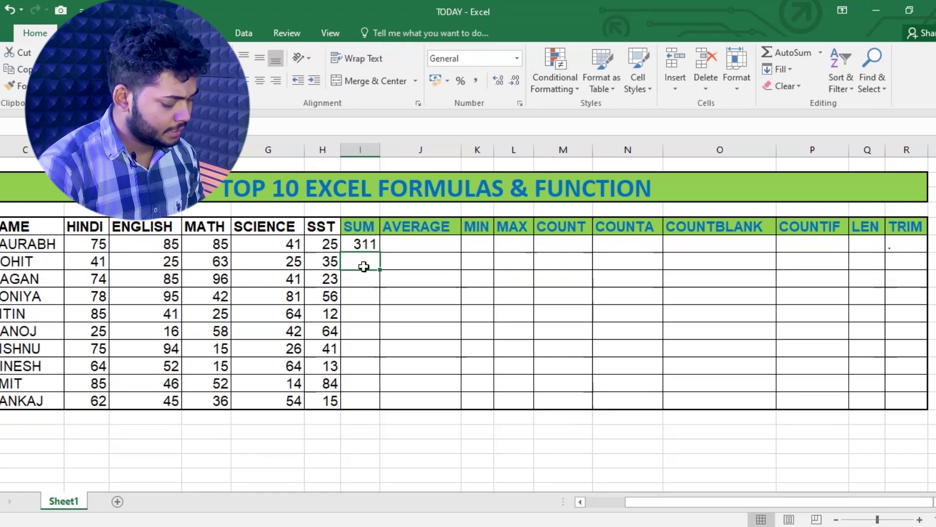
pyautogui.write('=sum(')
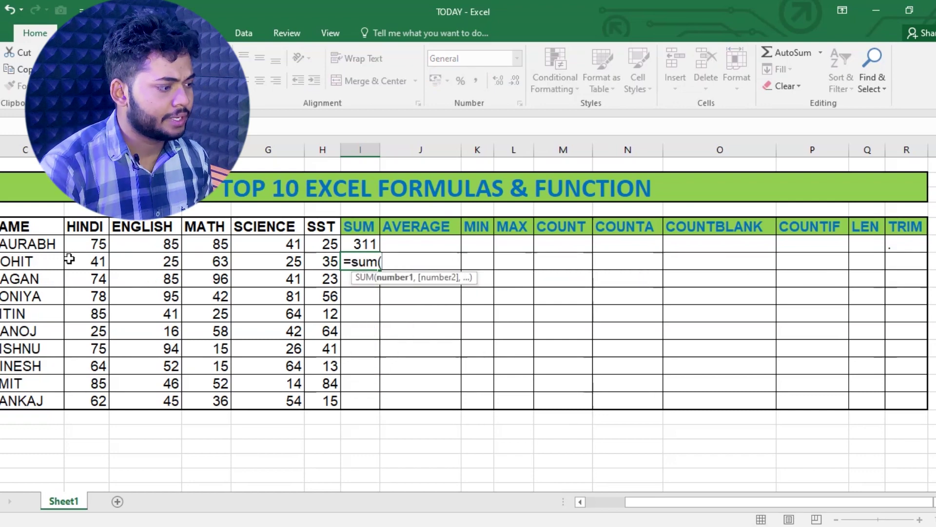
pyautogui.moveTo(69, 259); pyautogui.dragTo(318, 259)
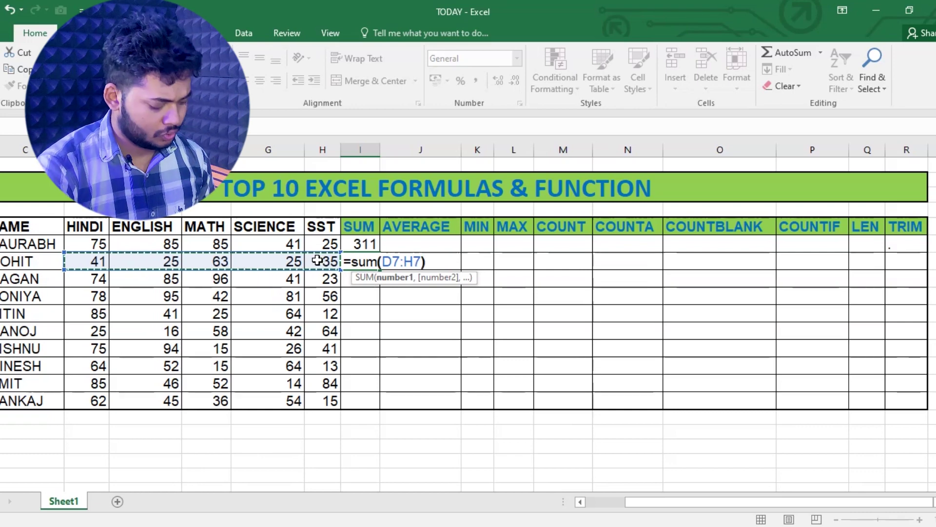
pyautogui.press('Return')
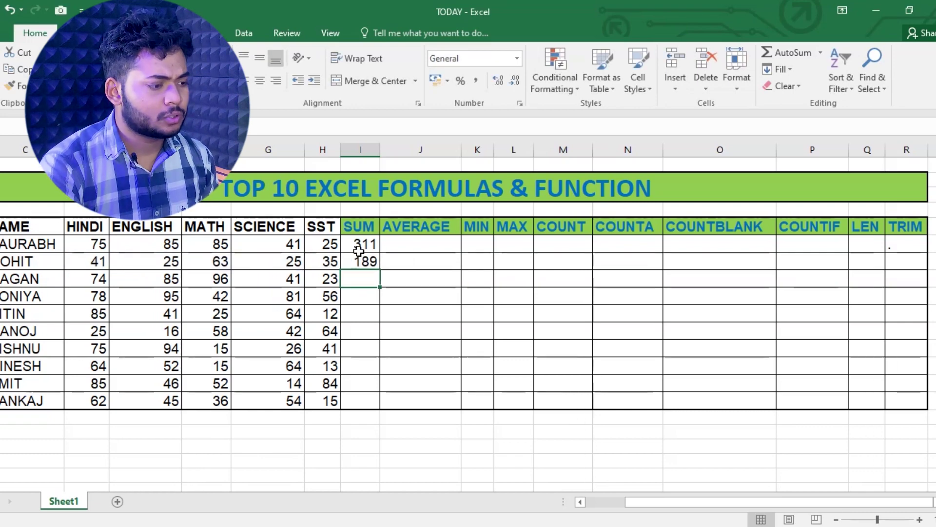
# Copy the SUM formula down to the last student in I15.
pyautogui.moveTo(365, 246); pyautogui.dragTo(384, 259)
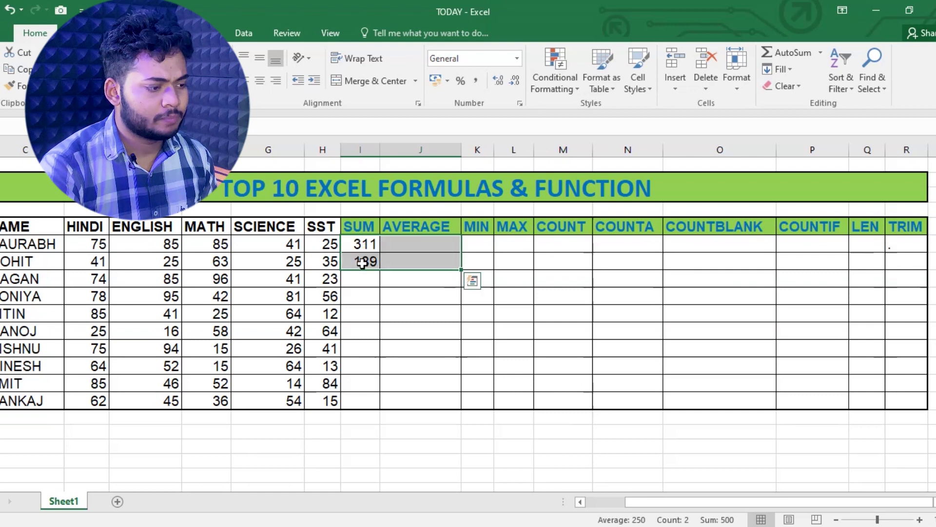
pyautogui.click(373, 261)
pyautogui.click(371, 247)
pyautogui.moveTo(381, 254); pyautogui.dragTo(376, 399)
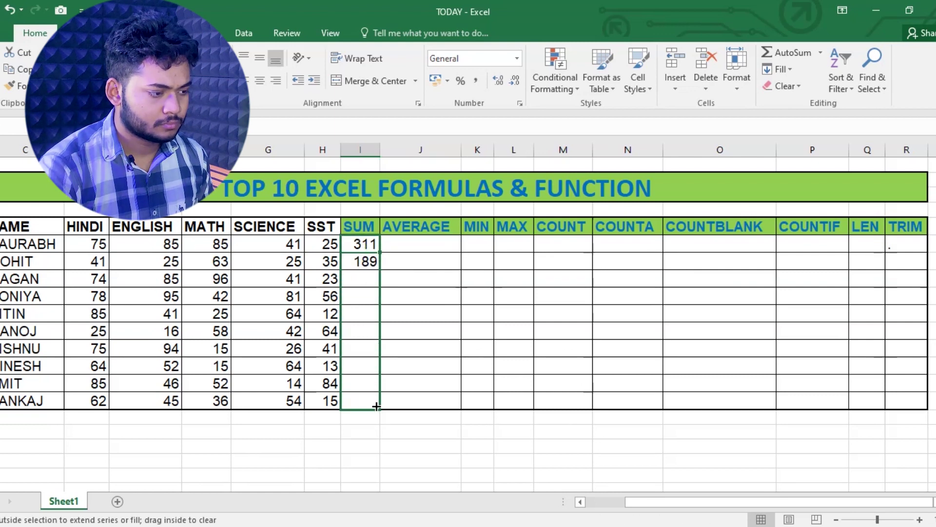
pyautogui.moveTo(376, 400); pyautogui.dragTo(376, 402)
pyautogui.click(374, 263)
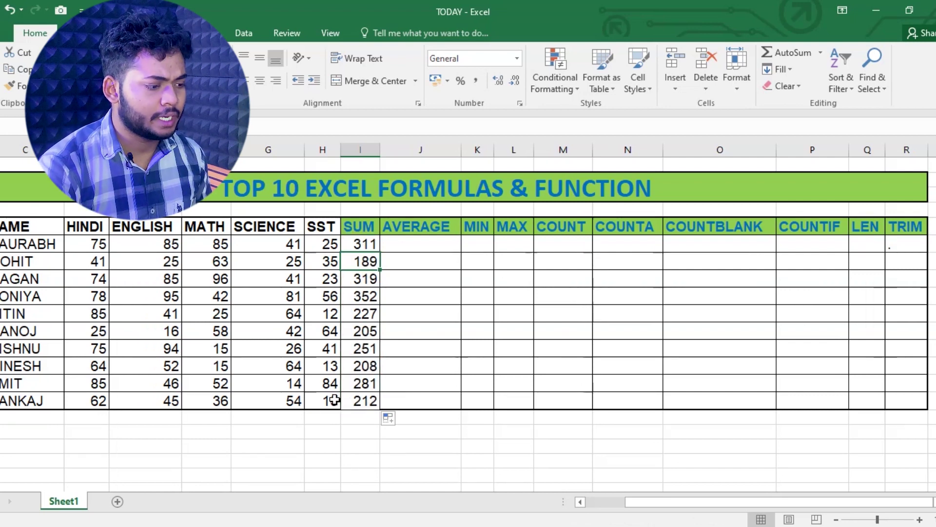
pyautogui.click(366, 400)
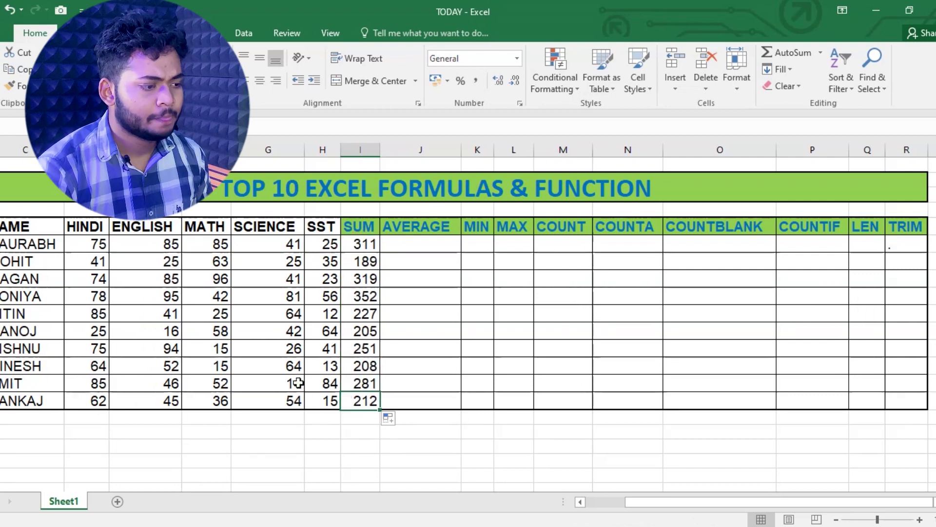
# Enter =AVERAGE(D6:H6) for the first student, giving 62.2.
pyautogui.click(406, 244)
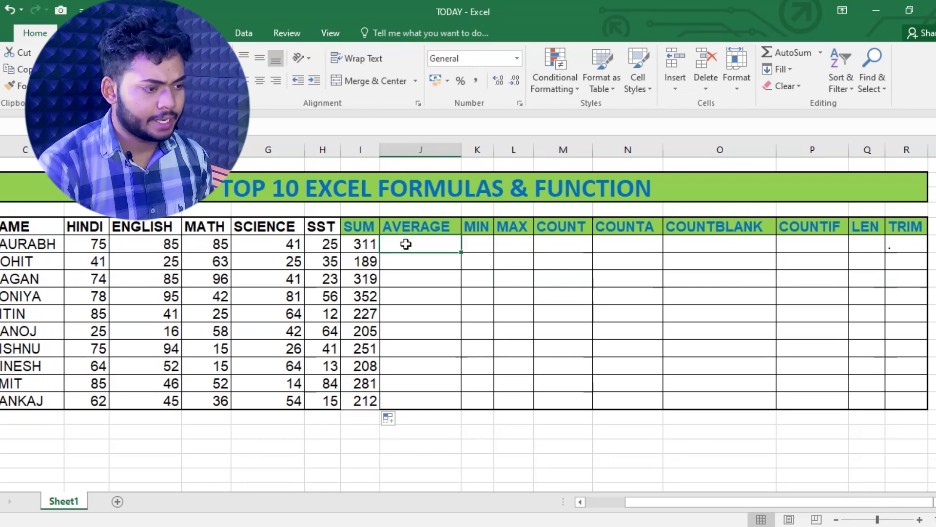
pyautogui.write('=av')
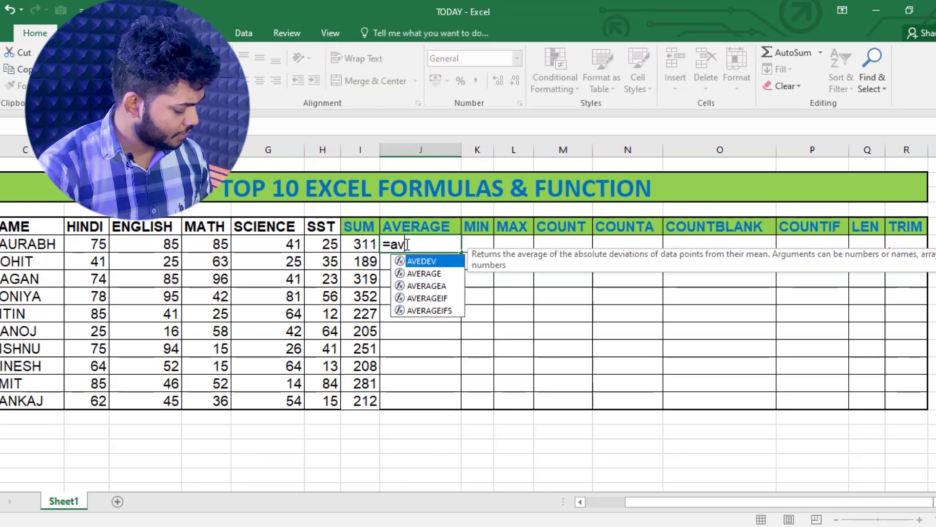
pyautogui.write('er')
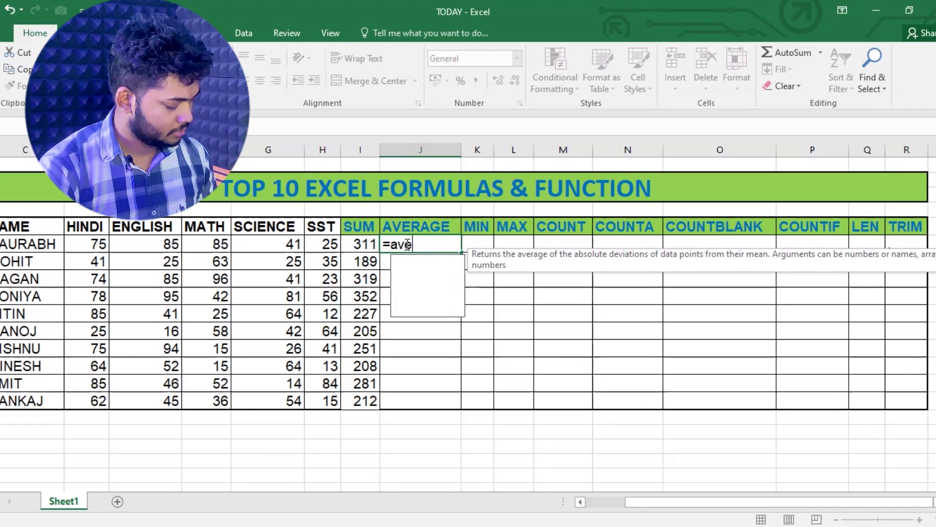
pyautogui.doubleClick(441, 263)
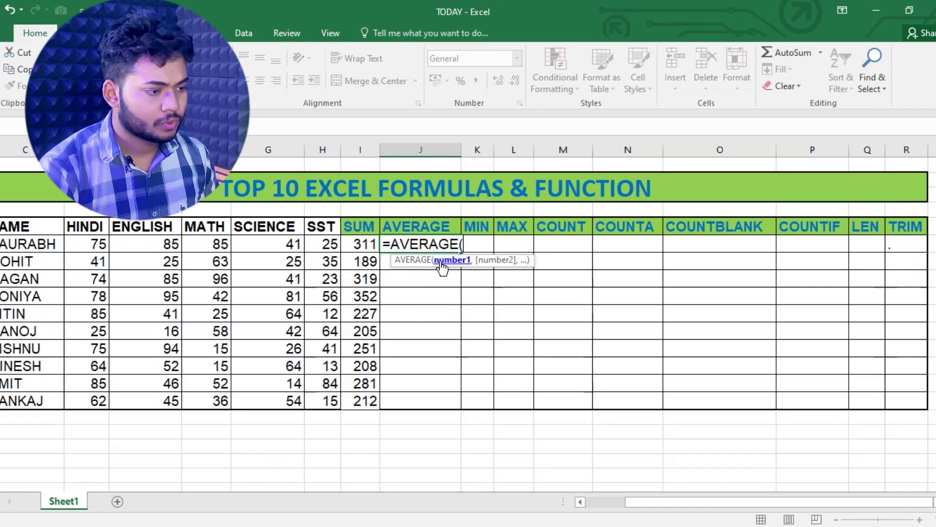
pyautogui.moveTo(95, 243); pyautogui.dragTo(321, 249)
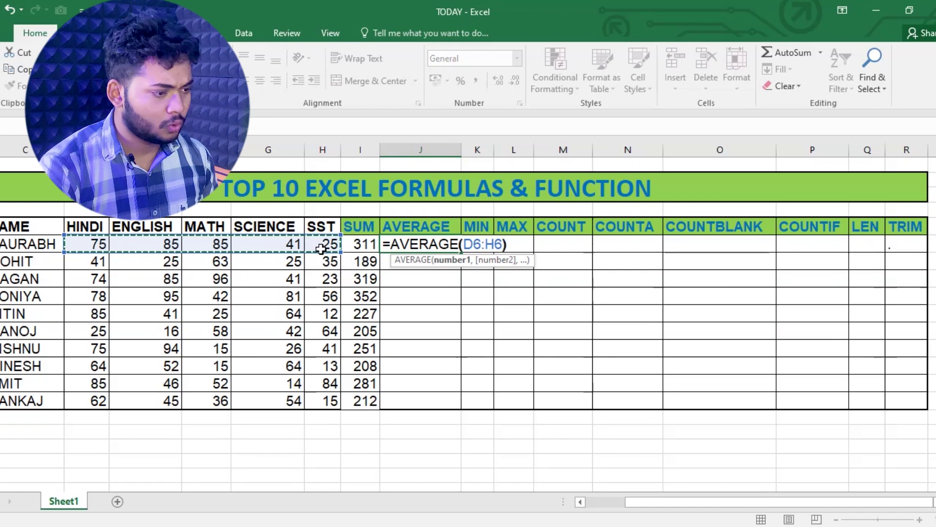
pyautogui.press('Return')
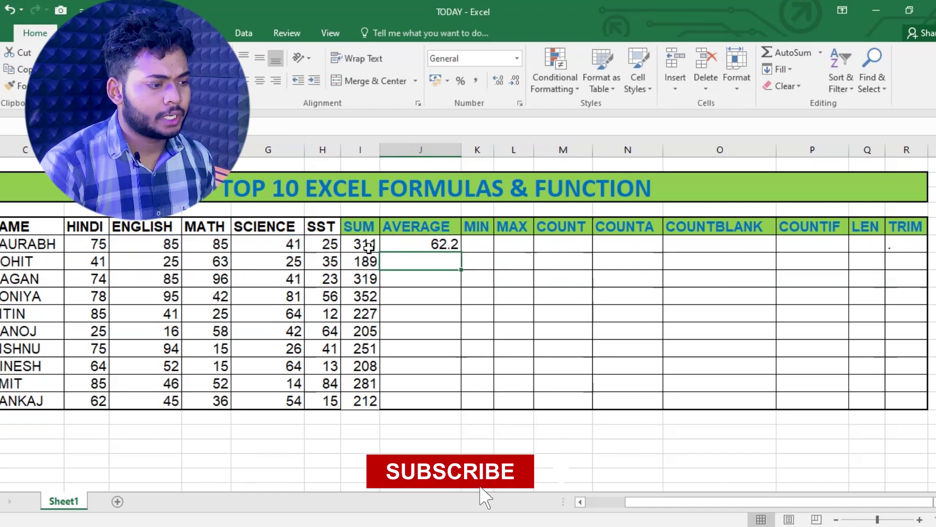
pyautogui.click(414, 242)
# Enter =AVERAGE(D7:H7) for the second student, giving 37.8.
pyautogui.click(414, 265)
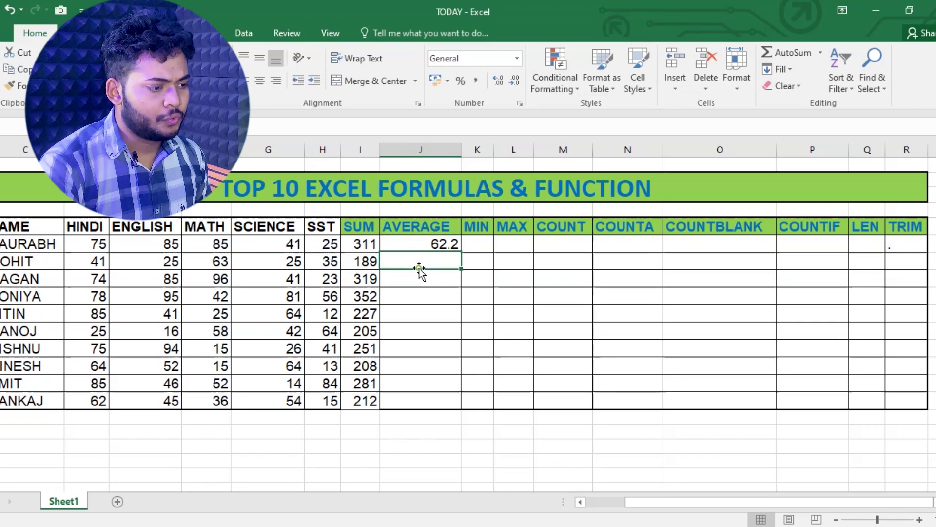
pyautogui.write('=')
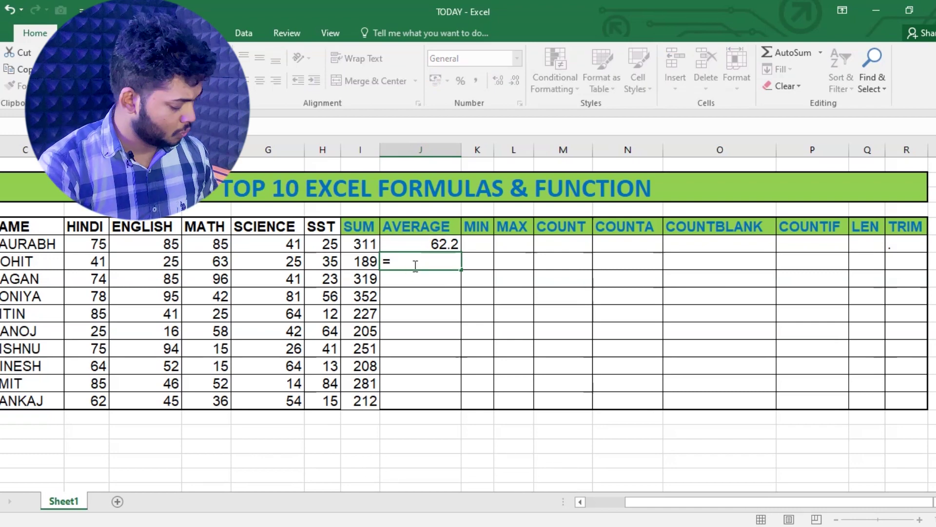
pyautogui.write('aver')
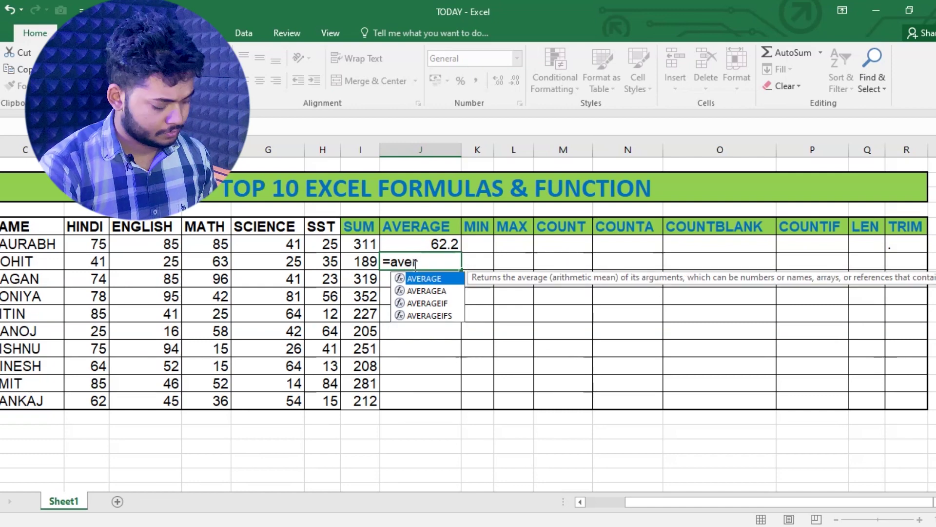
pyautogui.press('Tab')
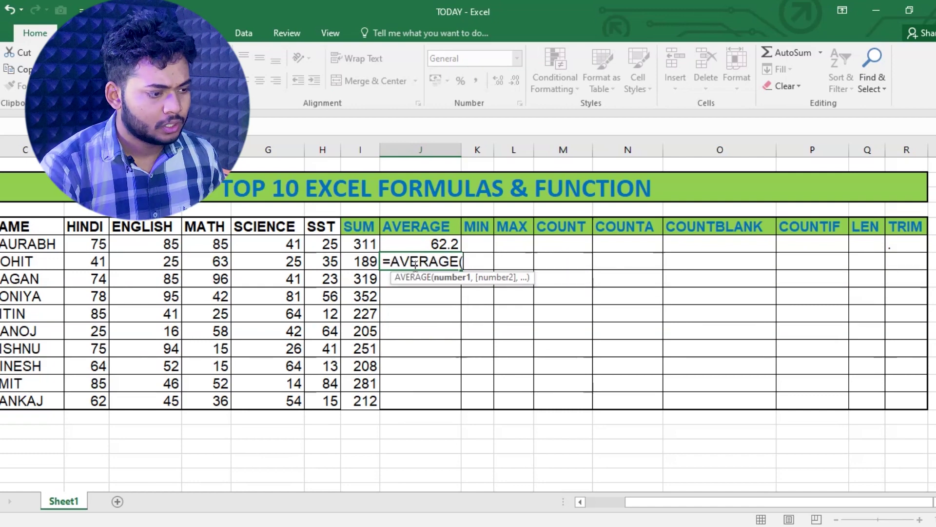
pyautogui.moveTo(329, 264); pyautogui.dragTo(102, 264)
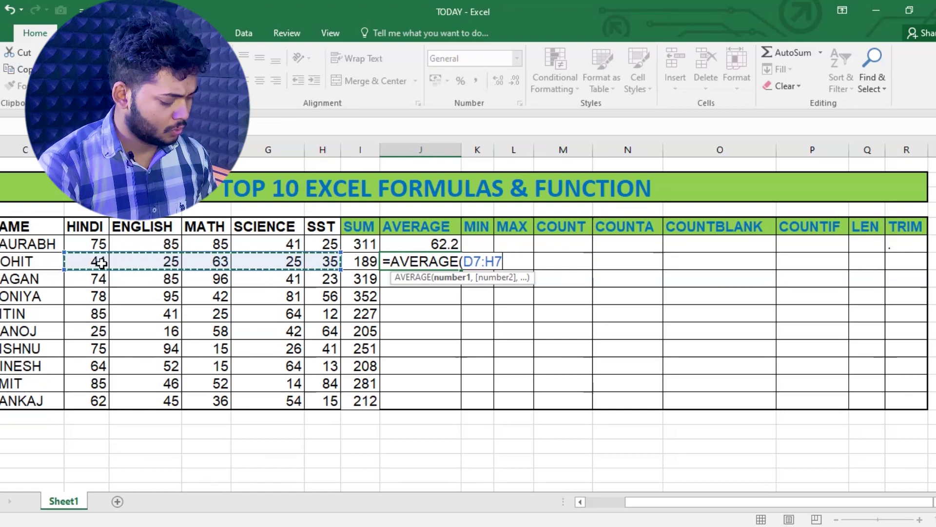
pyautogui.press('Return')
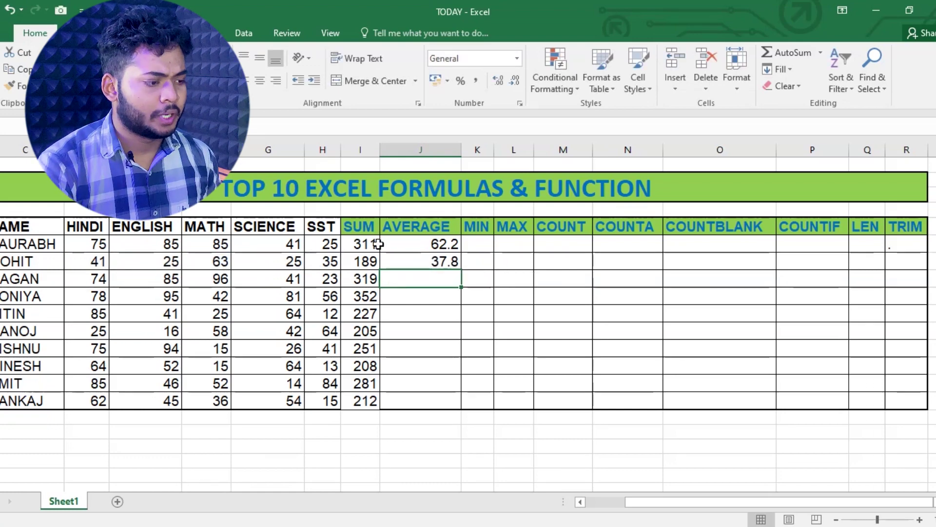
pyautogui.click(420, 262)
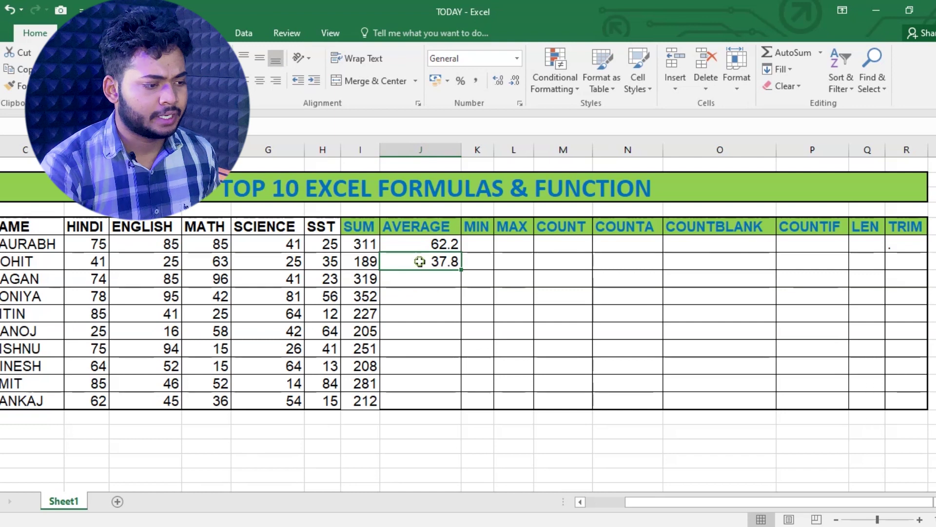
# Copy the AVERAGE formula down to all ten students.
pyautogui.click(421, 244)
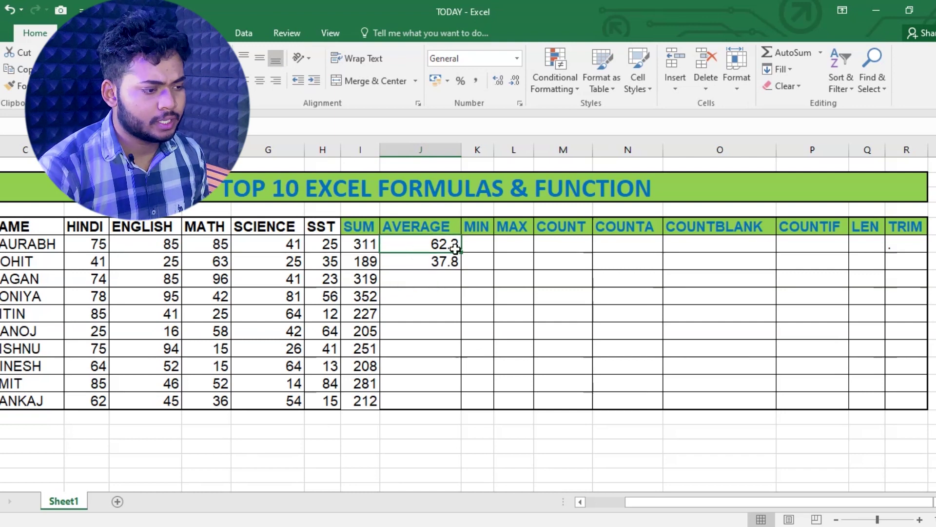
pyautogui.moveTo(462, 253); pyautogui.dragTo(449, 412)
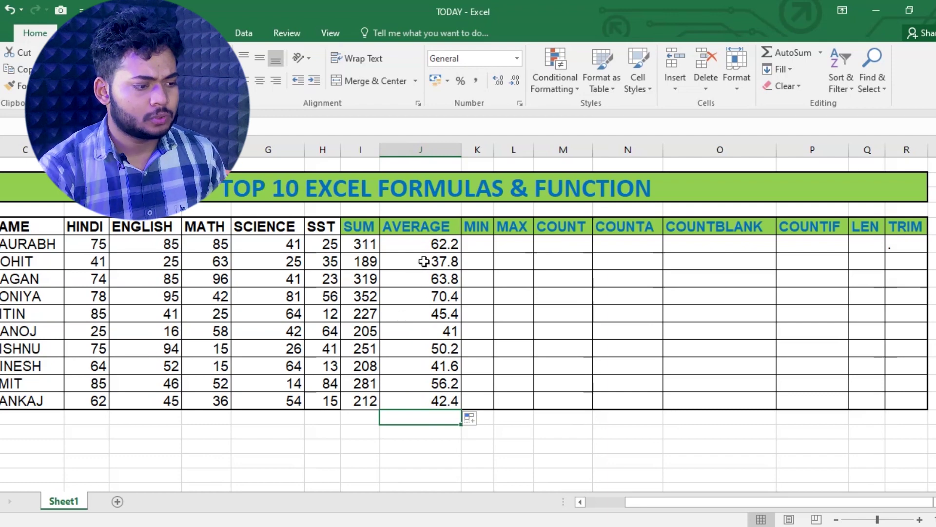
pyautogui.click(432, 317)
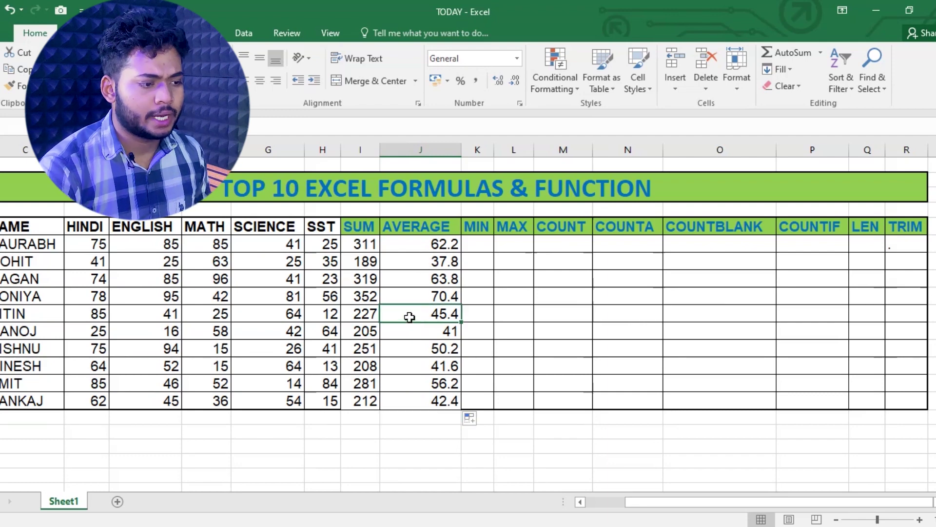
pyautogui.click(478, 242)
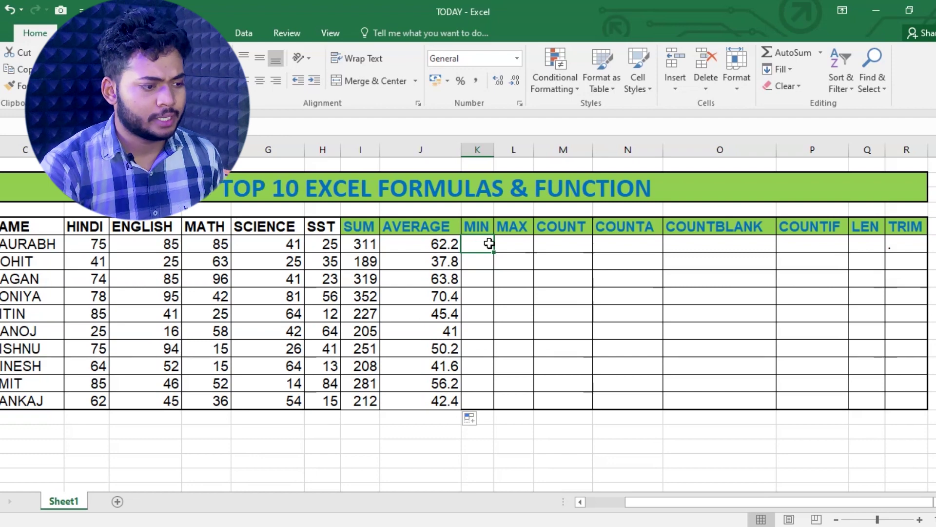
# Enter =MIN(D6:H6) in the first student's MIN cell.
pyautogui.write('=m')
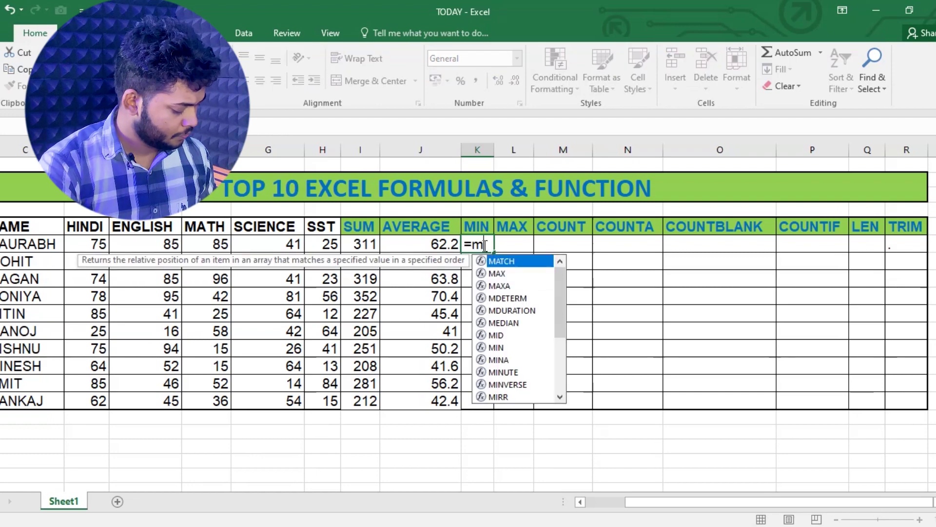
pyautogui.write('in')
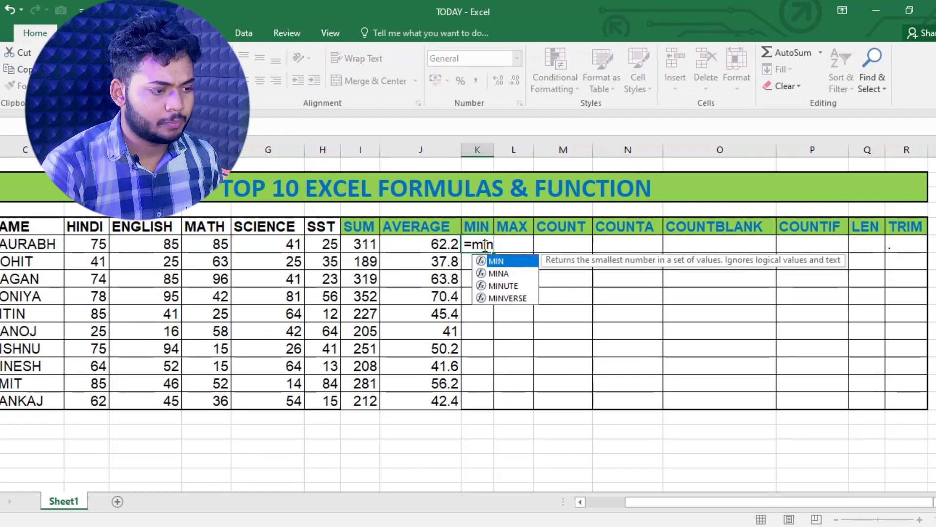
pyautogui.press('Tab')
pyautogui.moveTo(327, 243); pyautogui.dragTo(105, 244)
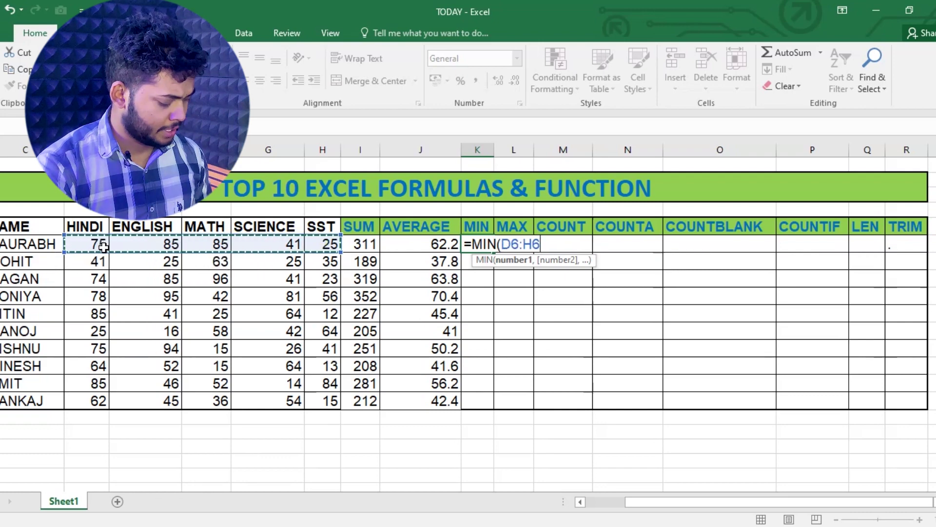
pyautogui.press('Return')
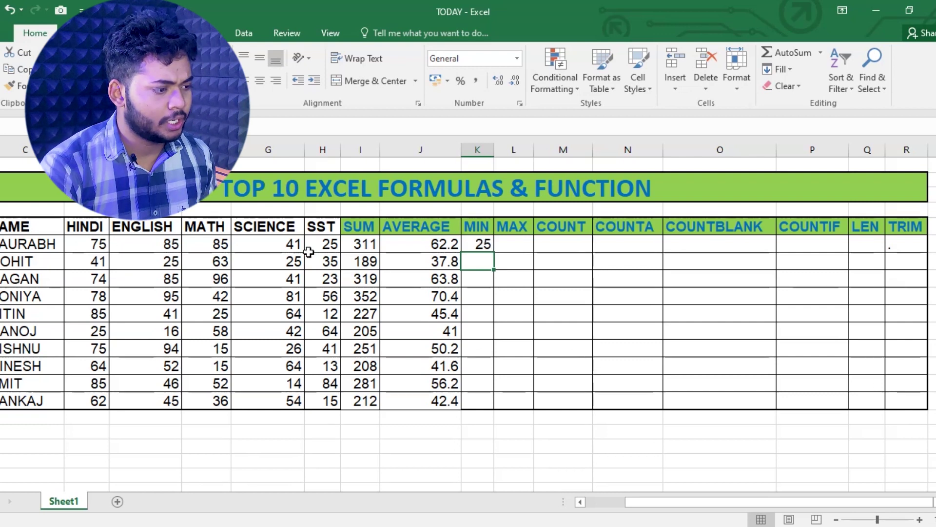
pyautogui.click(325, 242)
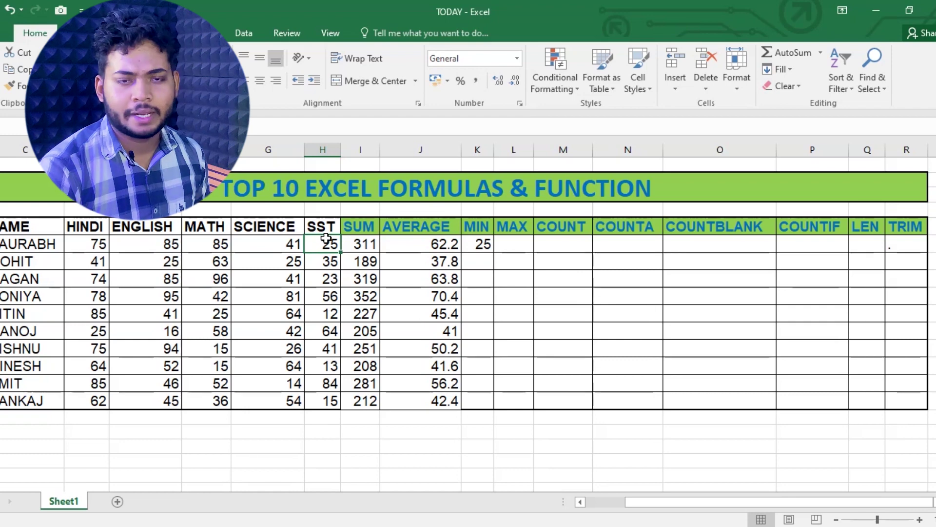
# Enter =MIN(D7:H7) in the second student's MIN cell.
pyautogui.click(484, 259)
pyautogui.write('=')
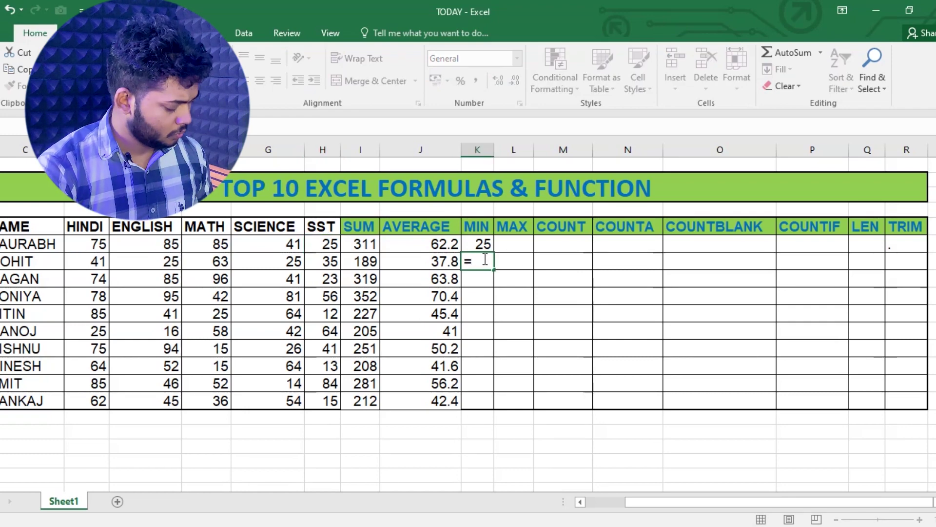
pyautogui.write('m')
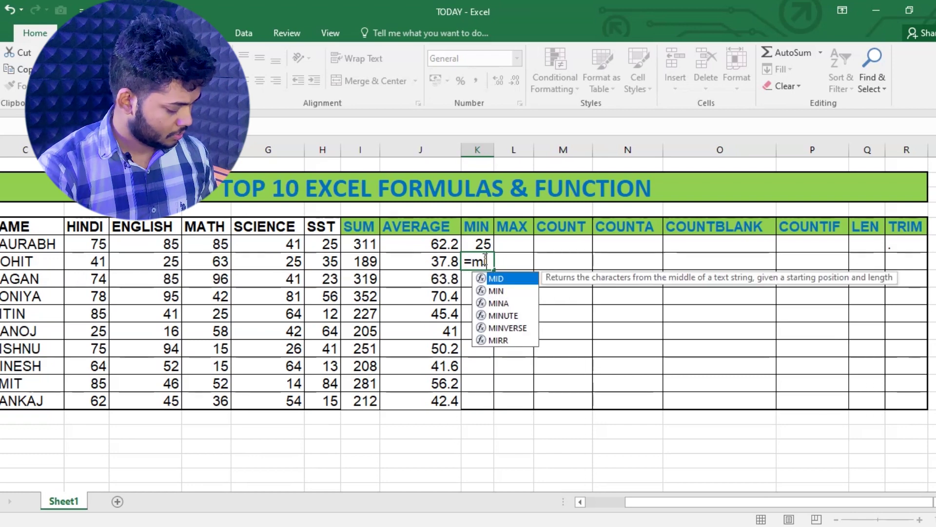
pyautogui.write('in')
pyautogui.press('Tab')
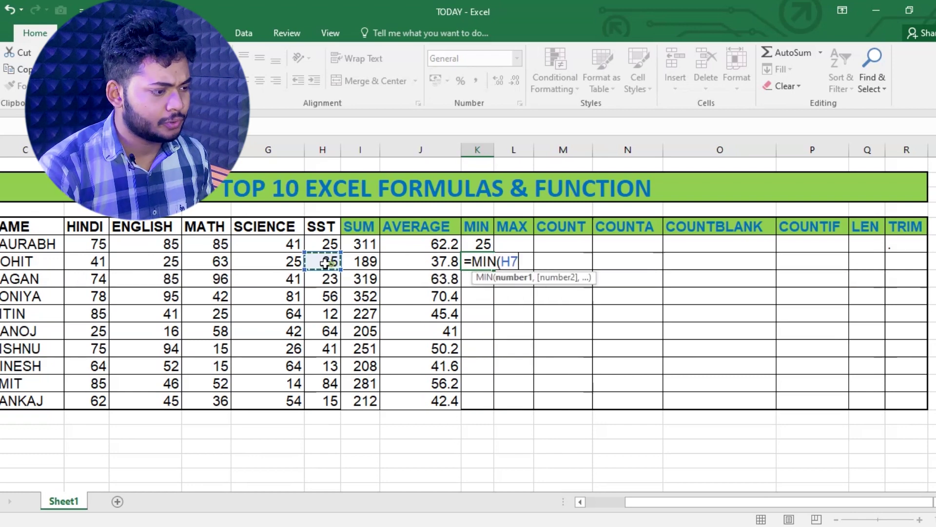
pyautogui.moveTo(325, 263); pyautogui.dragTo(96, 260)
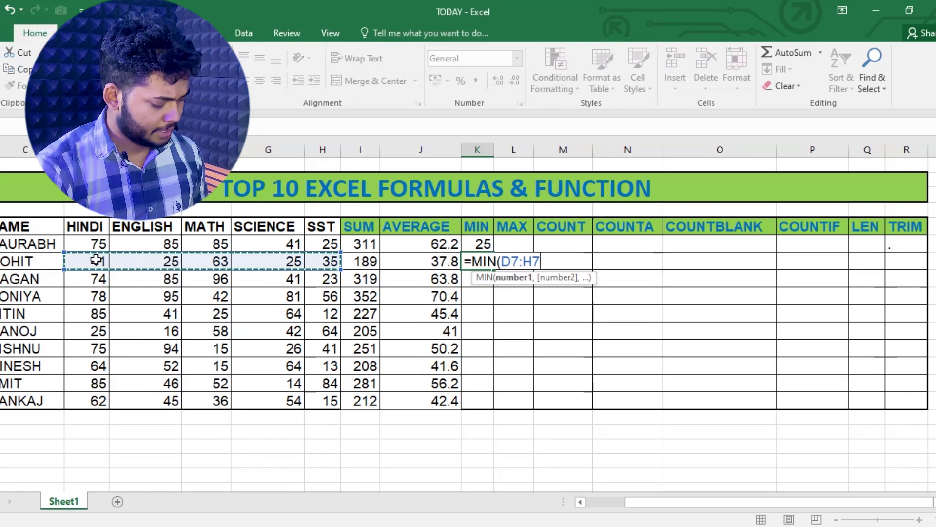
pyautogui.press('Return')
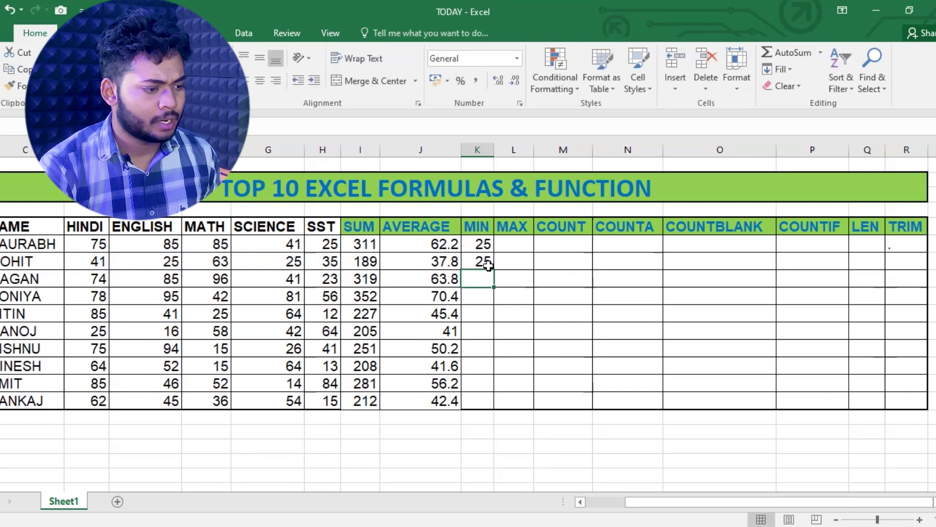
pyautogui.click(488, 265)
# Change the second student's SCIENCE mark from 25 to 15.
pyautogui.click(280, 265)
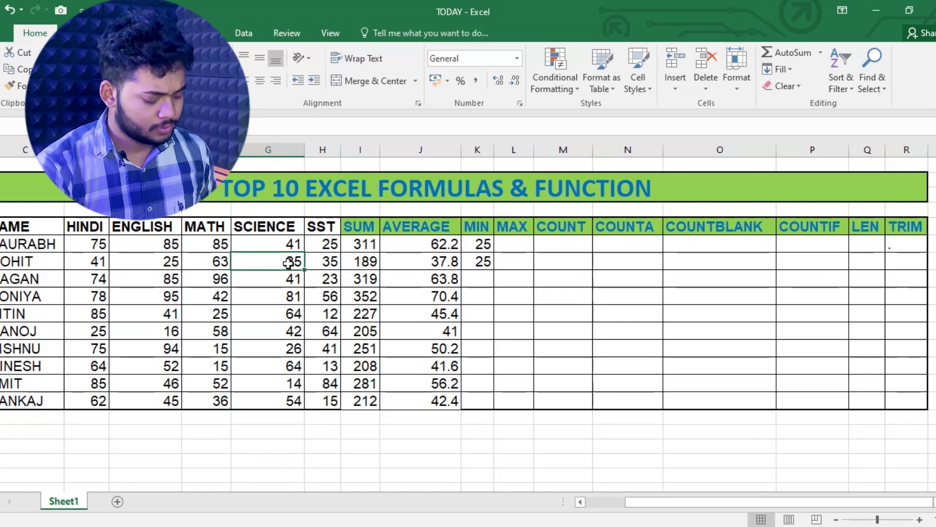
pyautogui.write('16')
pyautogui.press('BackSpace')
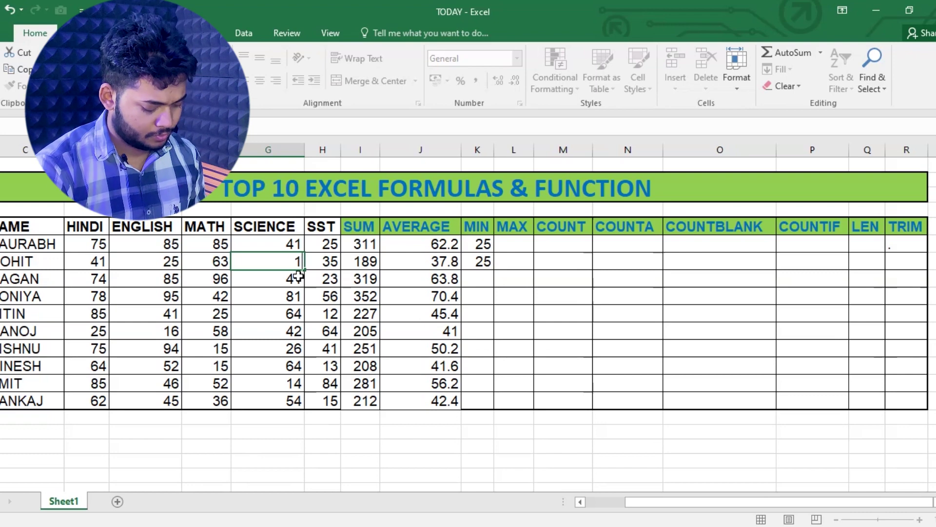
pyautogui.write('5')
pyautogui.press('Return')
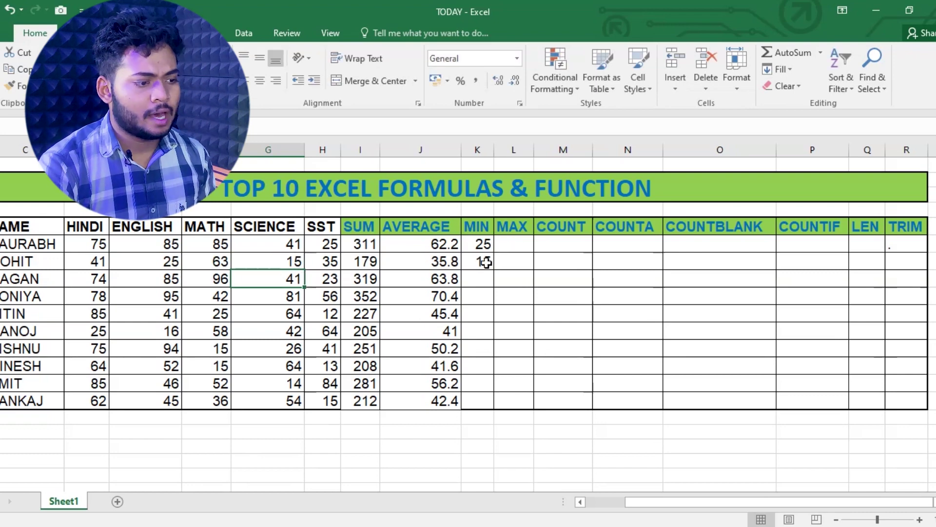
pyautogui.click(474, 266)
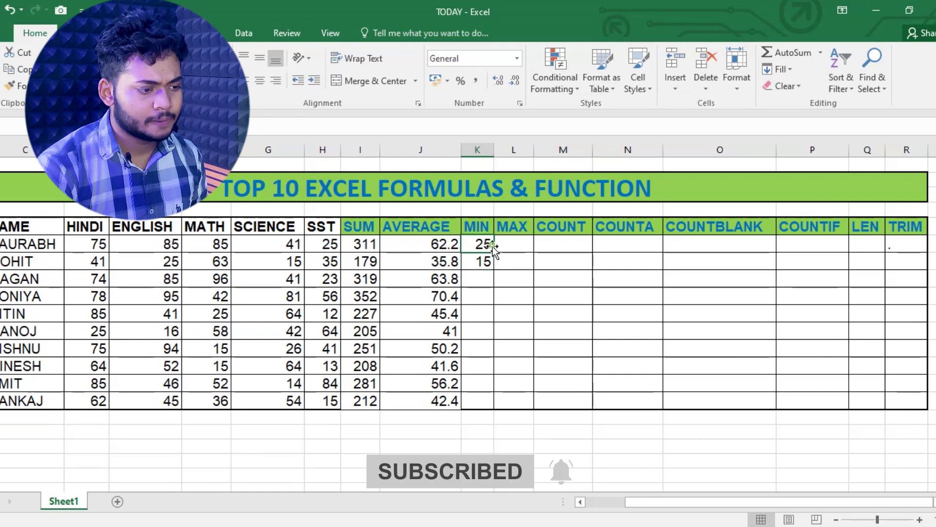
# Fill the MIN formula down to the last student.
pyautogui.click(477, 261)
pyautogui.moveTo(494, 270); pyautogui.dragTo(489, 287)
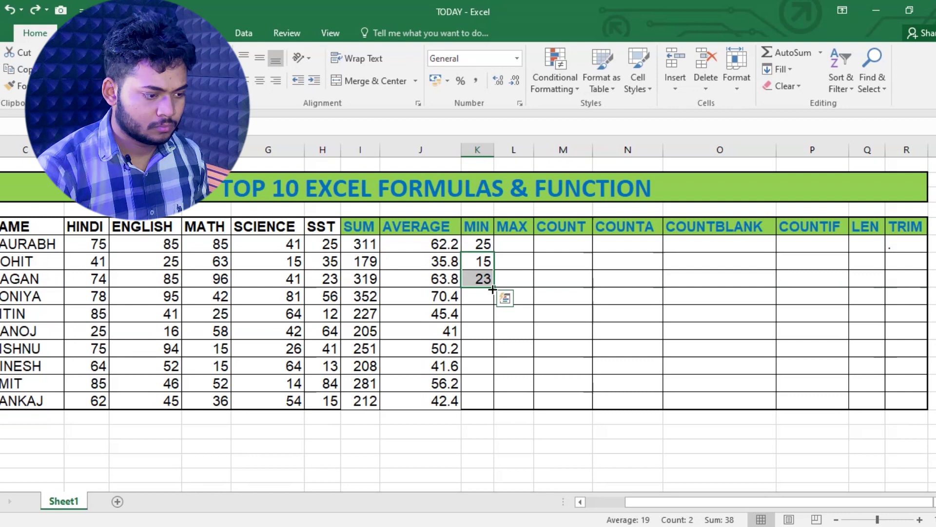
pyautogui.doubleClick(492, 289)
pyautogui.click(507, 247)
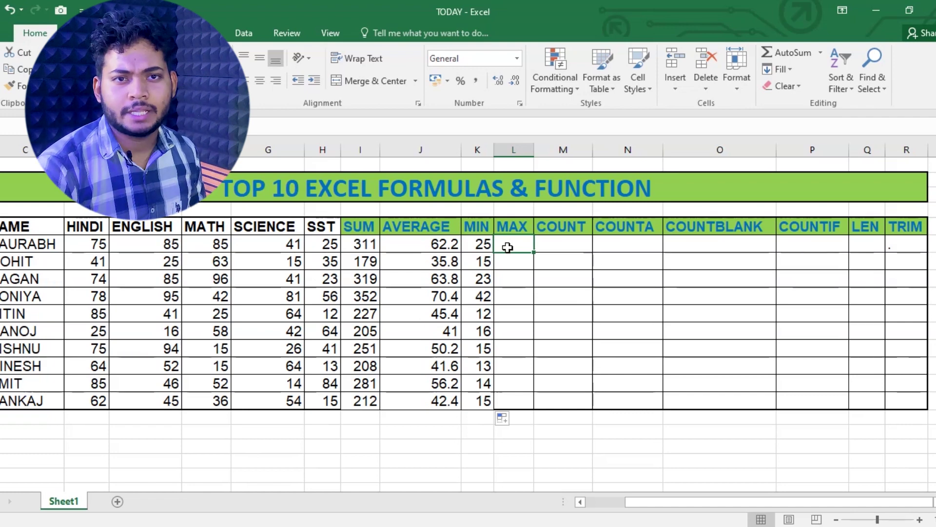
# Enter =MAX(D6:H6) in the first student's MAX cell.
pyautogui.write('=')
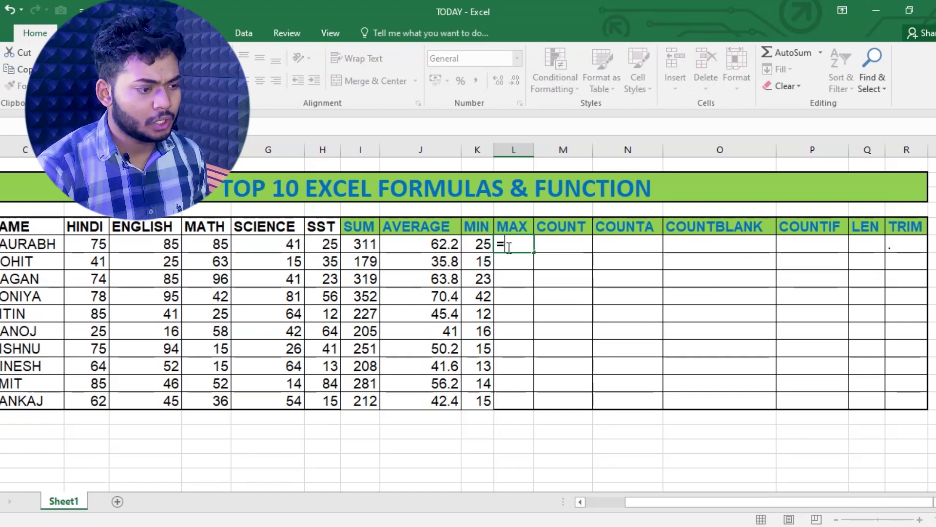
pyautogui.write('max')
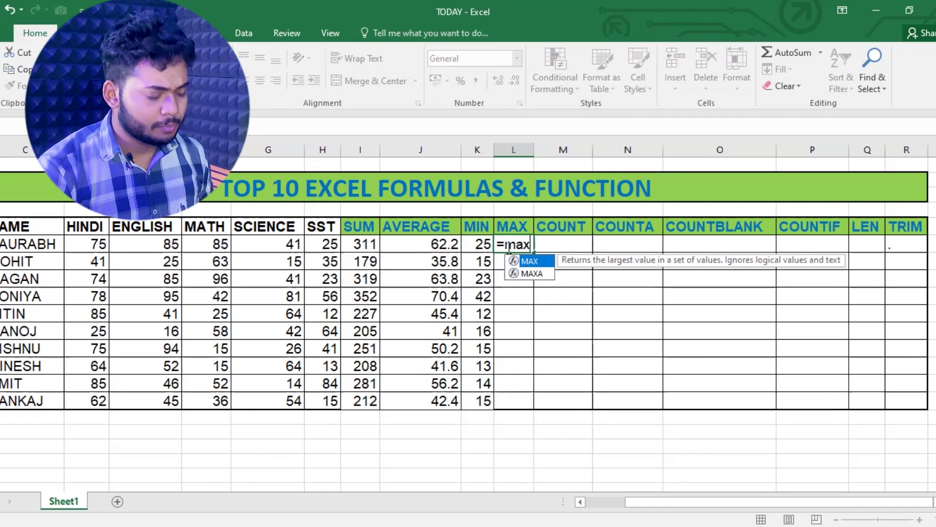
pyautogui.write('(')
pyautogui.moveTo(84, 244); pyautogui.dragTo(317, 246)
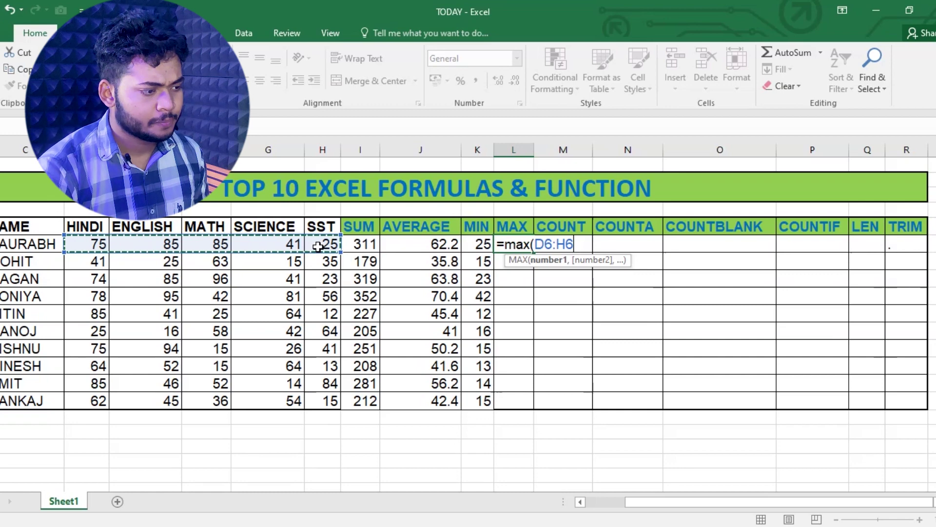
pyautogui.write(')')
pyautogui.press('Return')
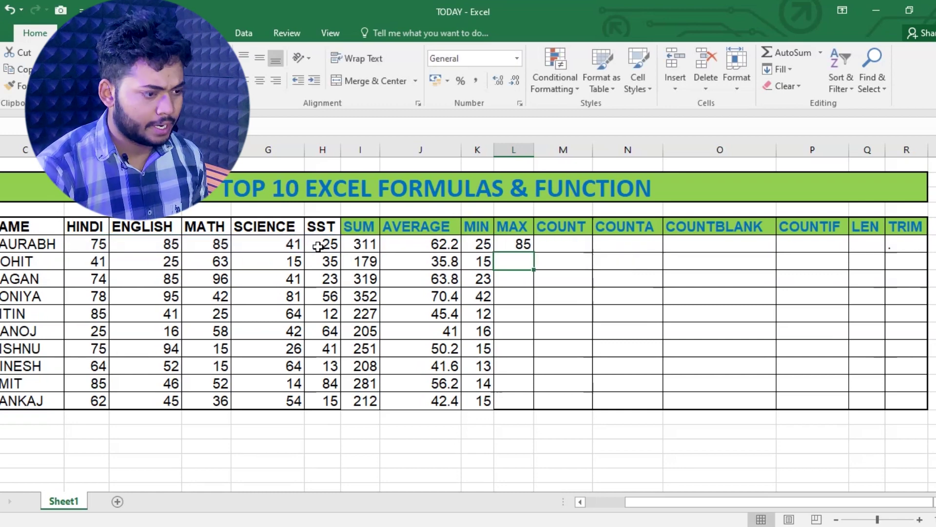
pyautogui.doubleClick(513, 244)
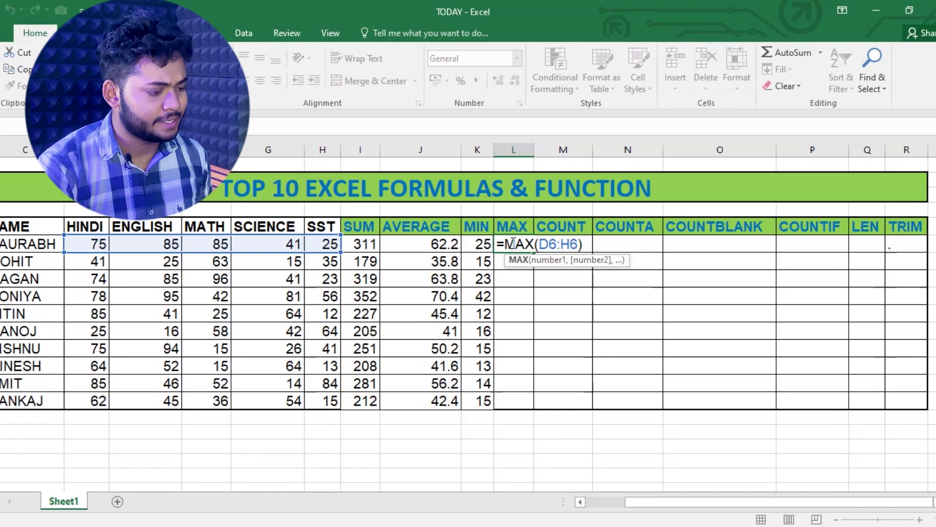
# Change the first student's ENGLISH mark from 85 to 95.
pyautogui.click(142, 246)
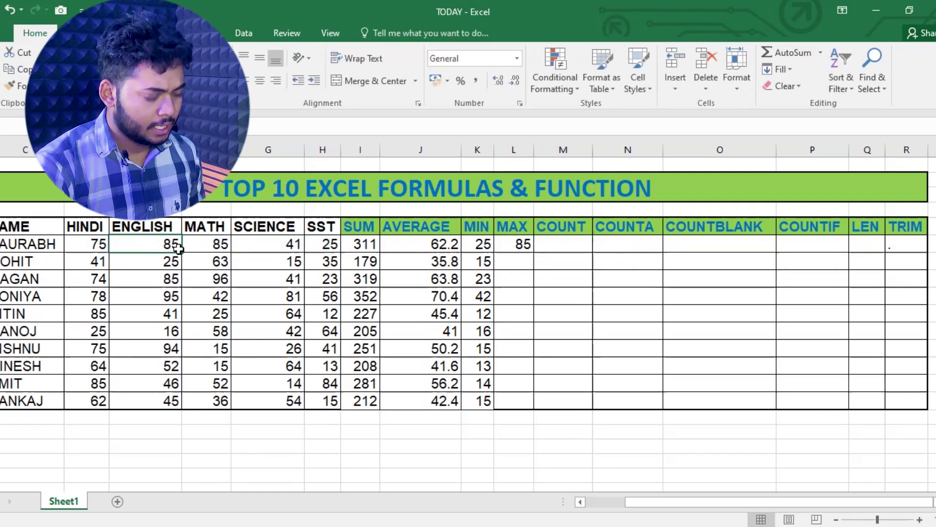
pyautogui.write('95')
pyautogui.press('Return')
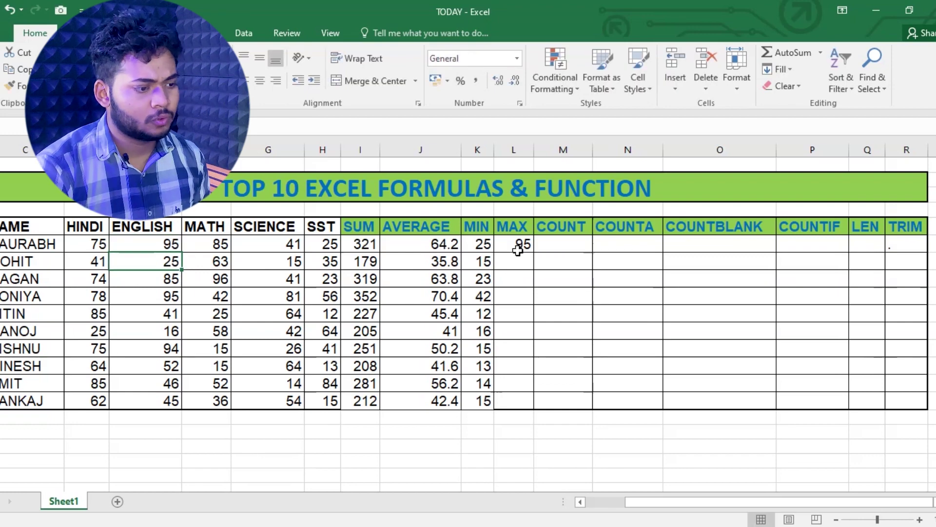
# Fill the MAX formula down to all ten students.
pyautogui.click(518, 246)
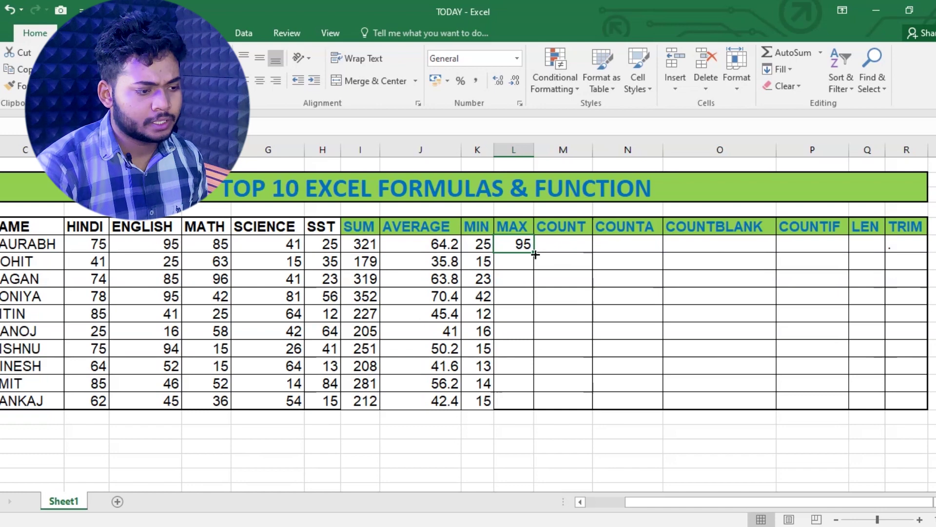
pyautogui.doubleClick(535, 255)
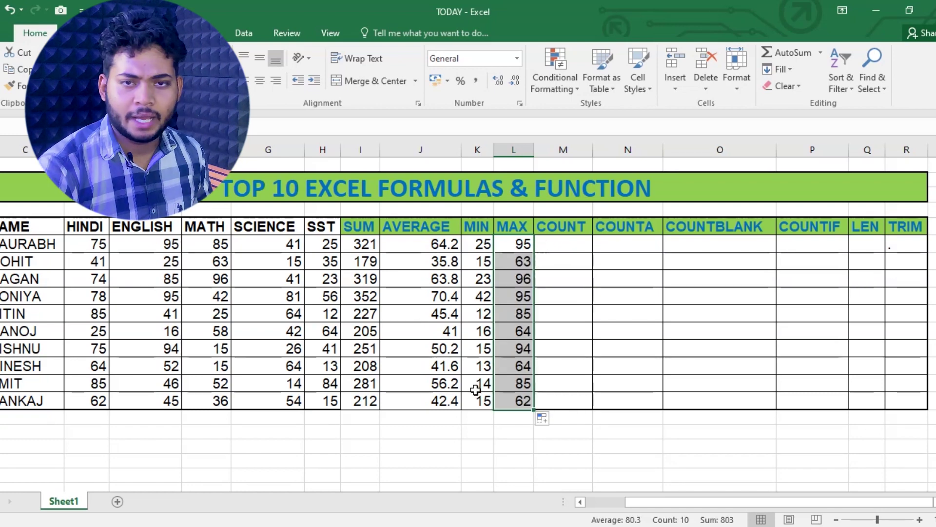
pyautogui.click(558, 245)
pyautogui.write('=')
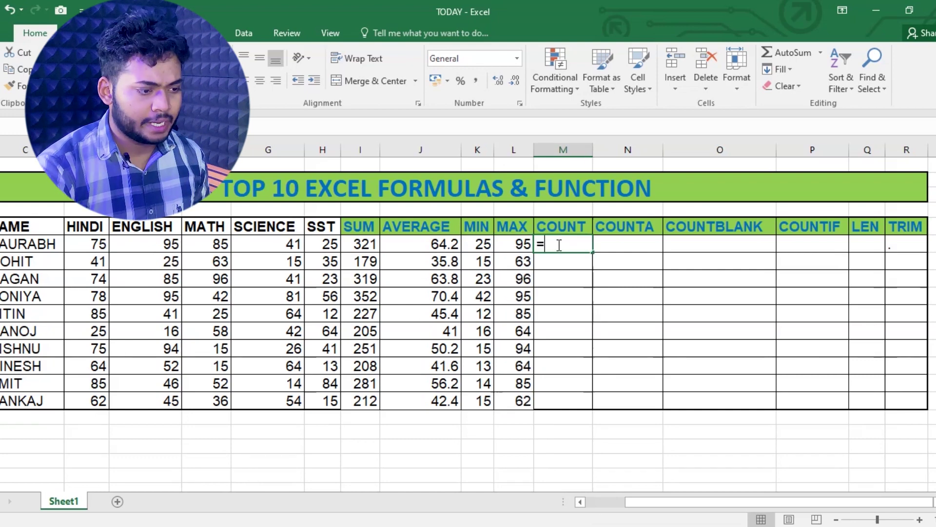
# Enter =COUNT(D6:H6) for the first student, returning 5.
pyautogui.write('cou')
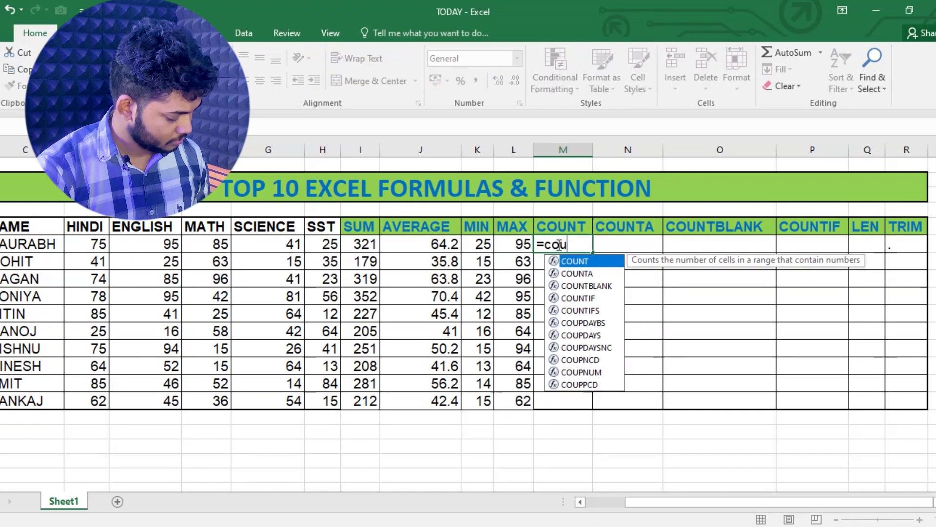
pyautogui.write('nt(')
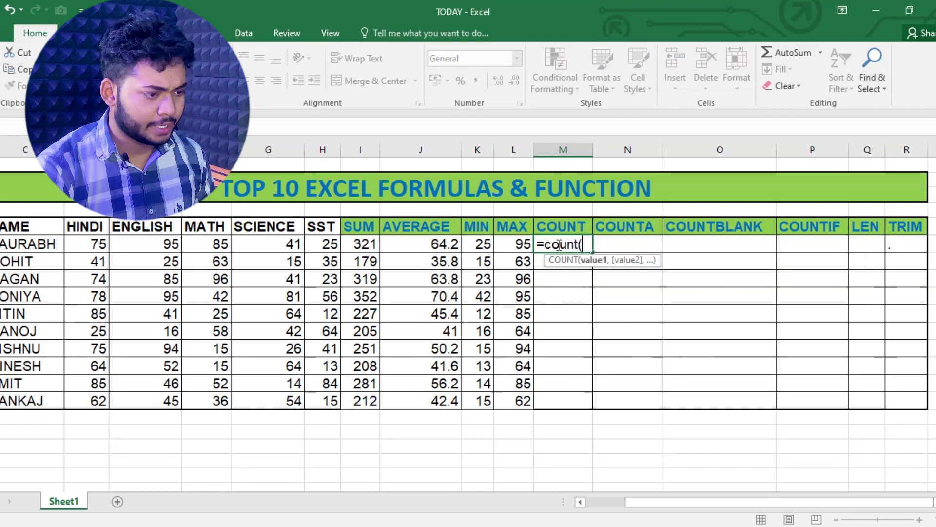
pyautogui.click(96, 246)
pyautogui.moveTo(96, 247); pyautogui.dragTo(312, 246)
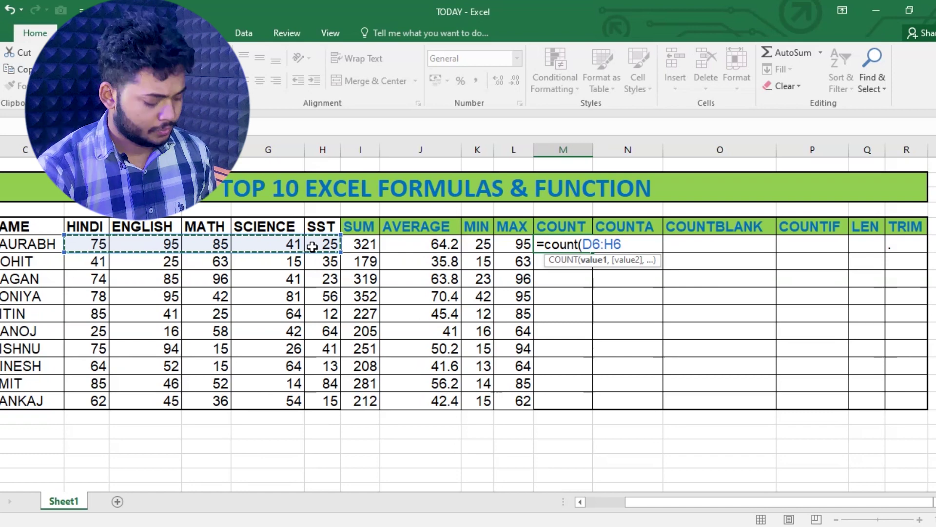
pyautogui.press('Return')
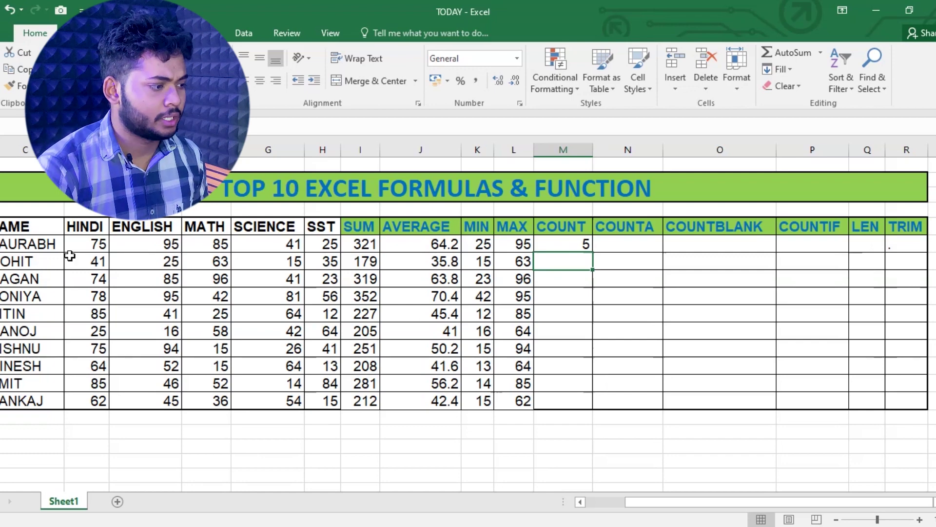
pyautogui.doubleClick(573, 245)
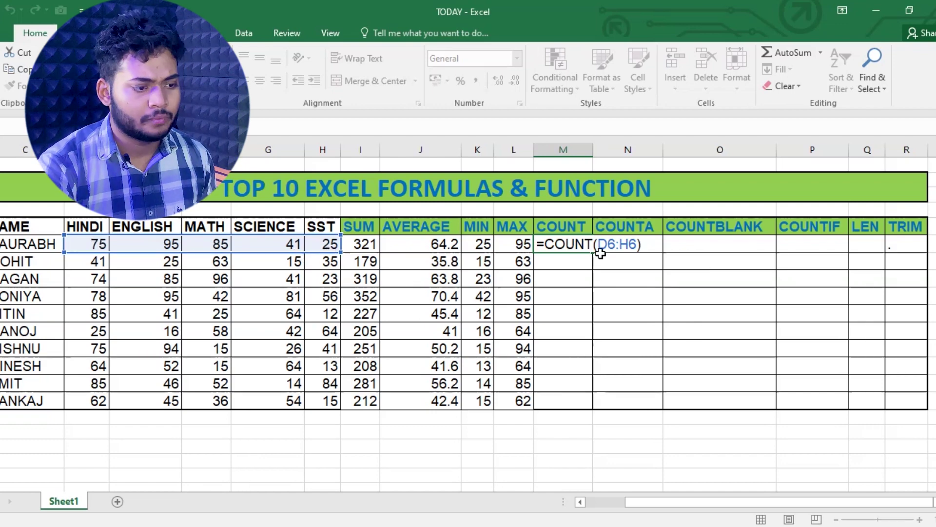
pyautogui.press('Return')
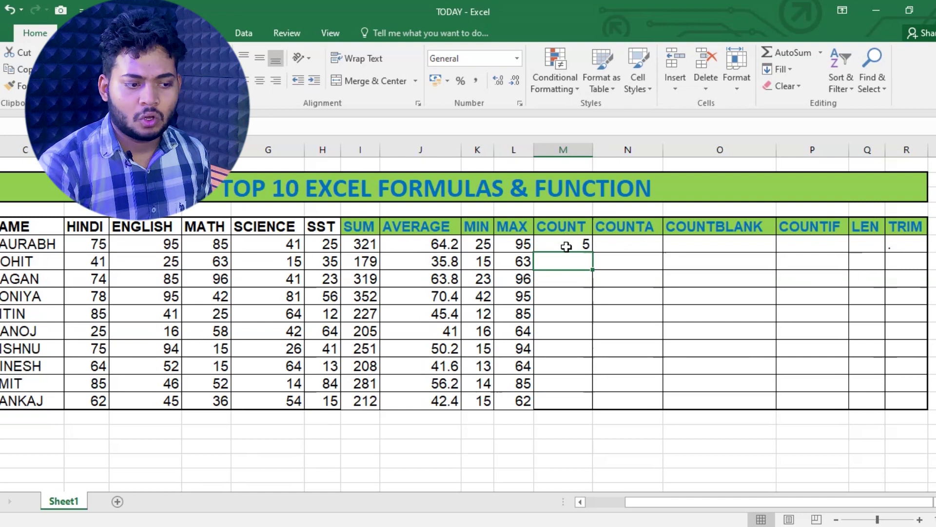
pyautogui.click(629, 244)
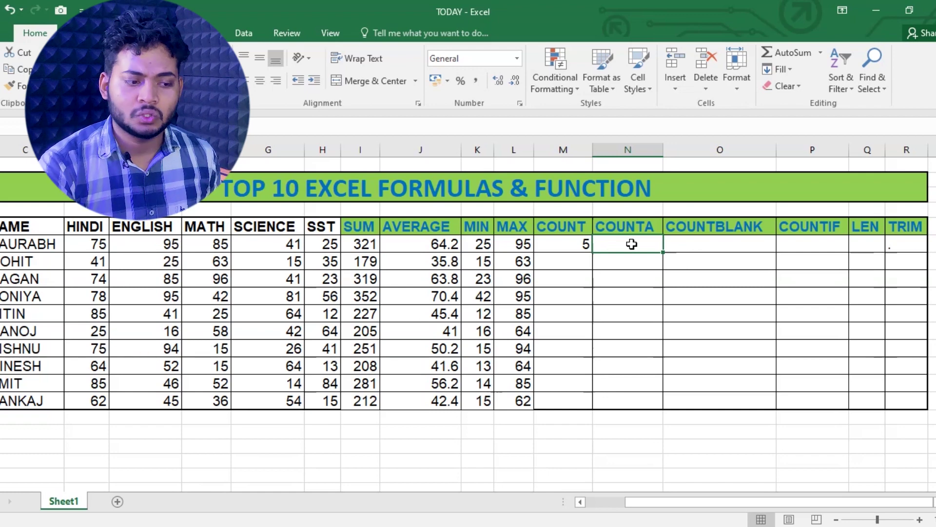
# Enter =COUNTA(C6:H6) for the first student, counting name through SST as 6.
pyautogui.write('=')
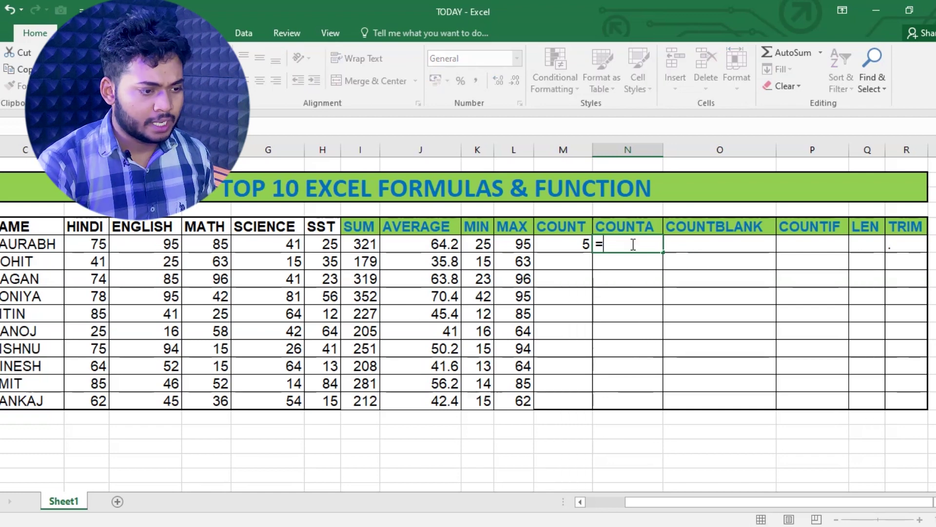
pyautogui.write('counta')
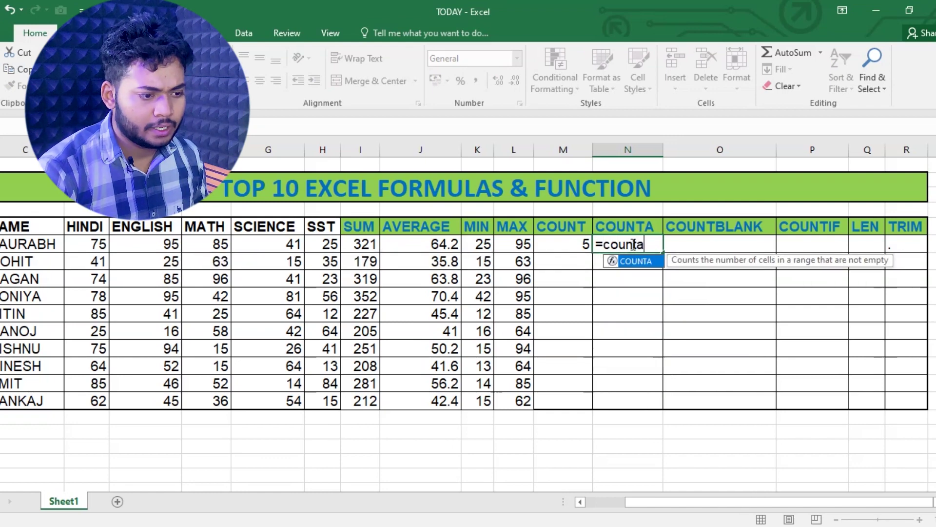
pyautogui.press('Tab')
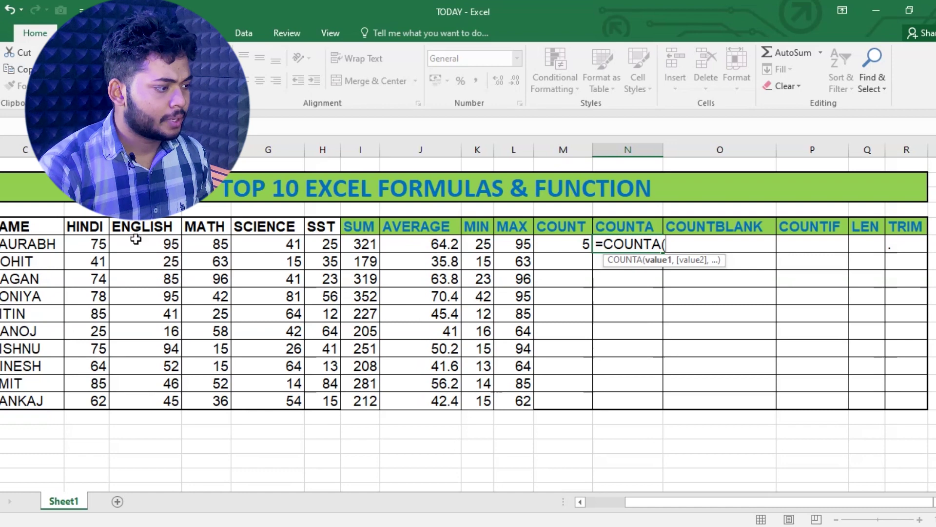
pyautogui.moveTo(48, 247); pyautogui.dragTo(333, 249)
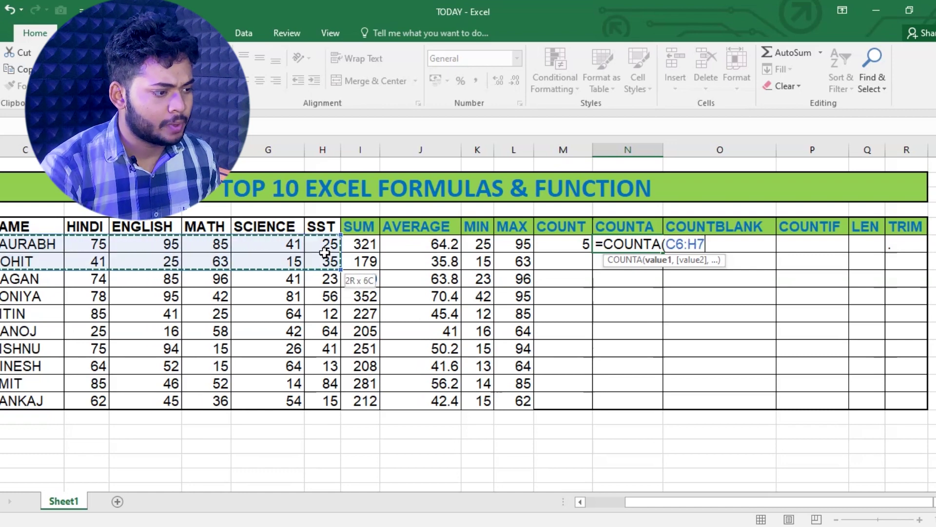
pyautogui.click(333, 249)
pyautogui.moveTo(56, 246); pyautogui.dragTo(312, 247)
pyautogui.write(')')
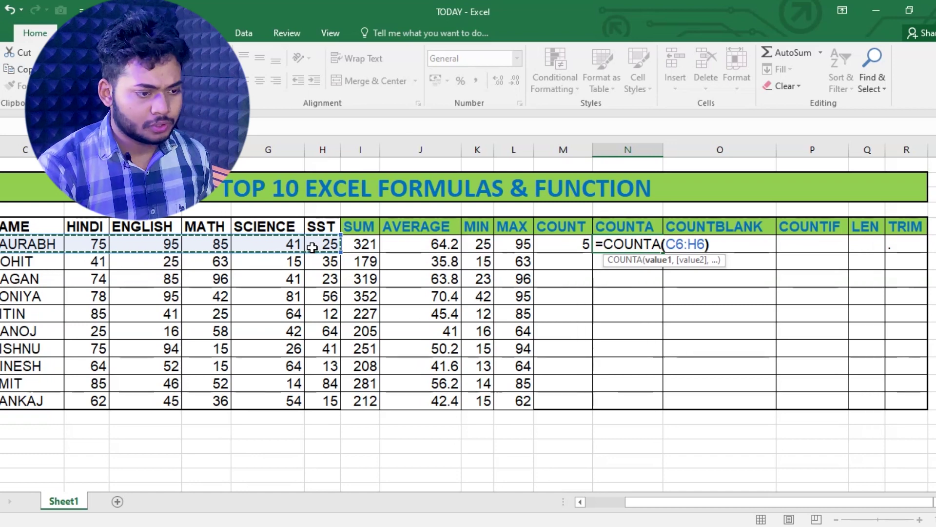
pyautogui.press('Return')
pyautogui.click(625, 246)
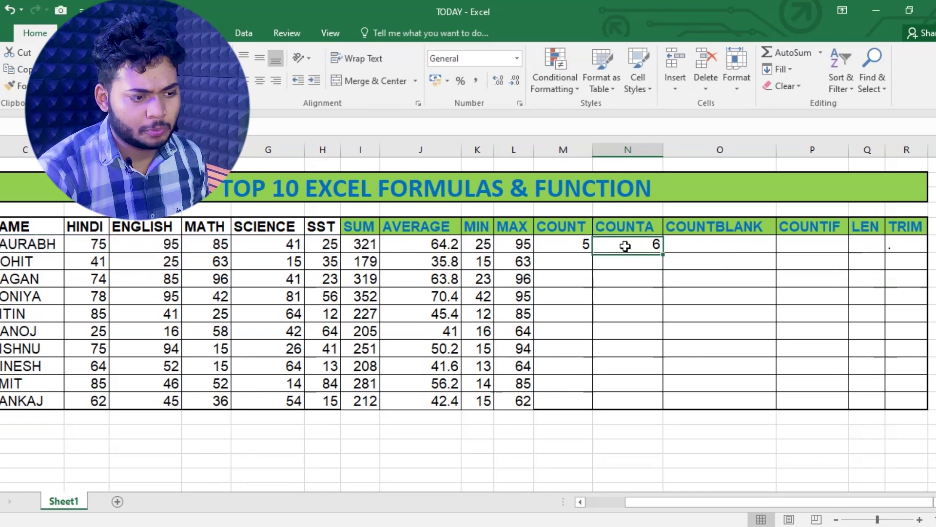
# Change the COUNT formula to cover C6:H6, still returning 5.
pyautogui.click(551, 241)
pyautogui.doubleClick(560, 240)
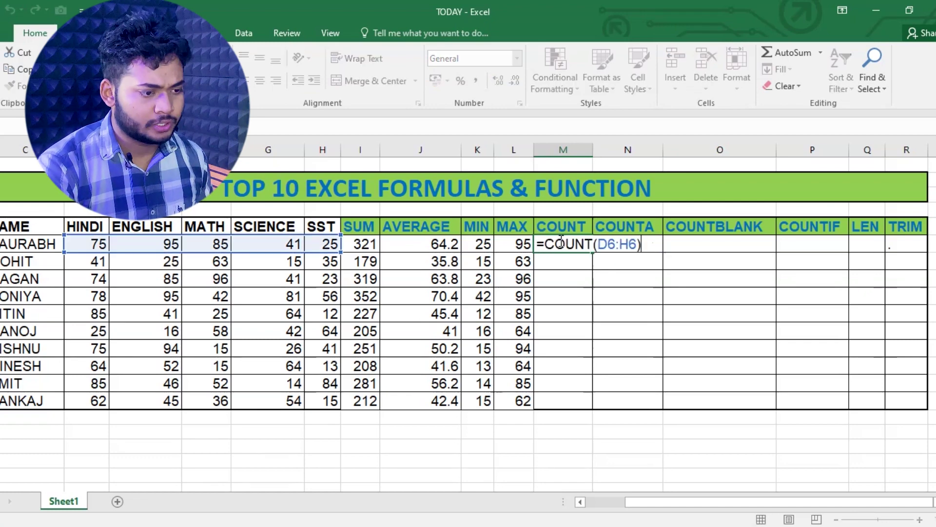
pyautogui.press('BackSpace')
pyautogui.press('BackSpace')
pyautogui.press('BackSpace')
pyautogui.press('BackSpace')
pyautogui.press('BackSpace')
pyautogui.press('BackSpace')
pyautogui.moveTo(29, 244); pyautogui.dragTo(322, 239)
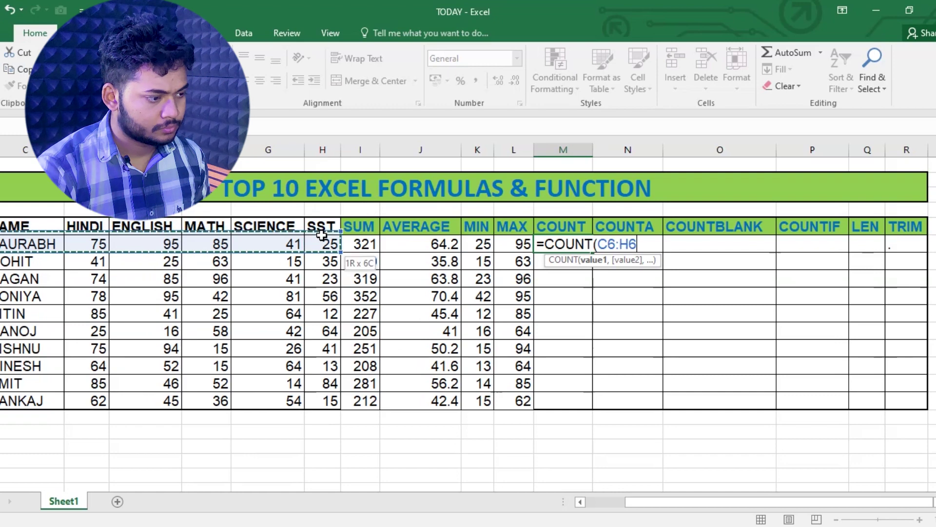
pyautogui.press('Return')
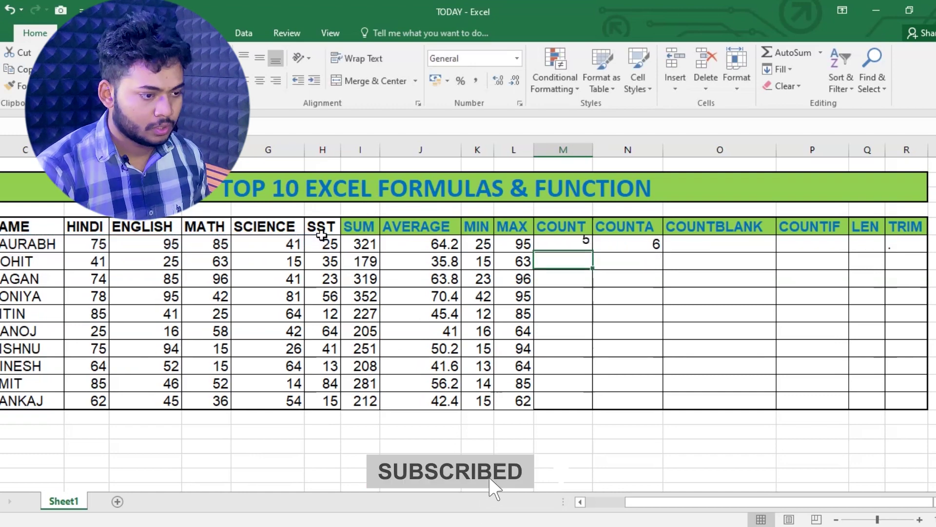
pyautogui.click(570, 244)
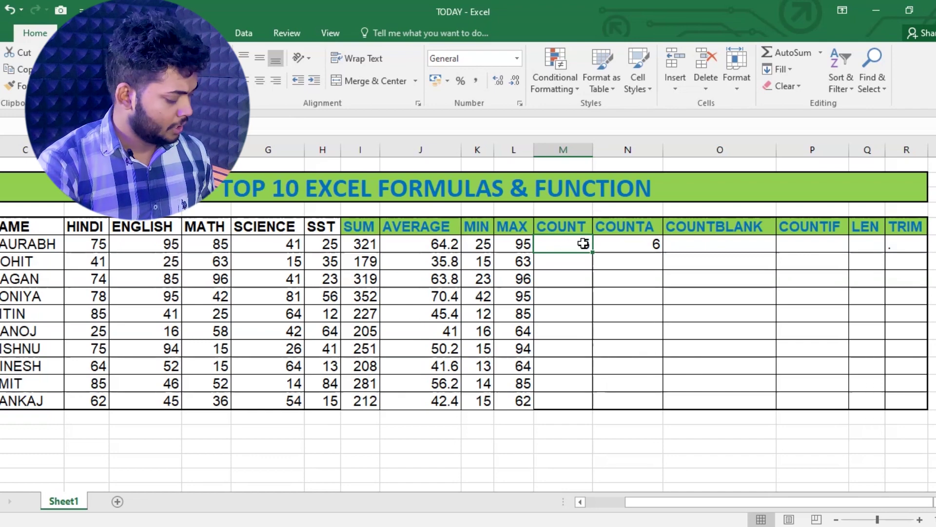
pyautogui.doubleClick(584, 244)
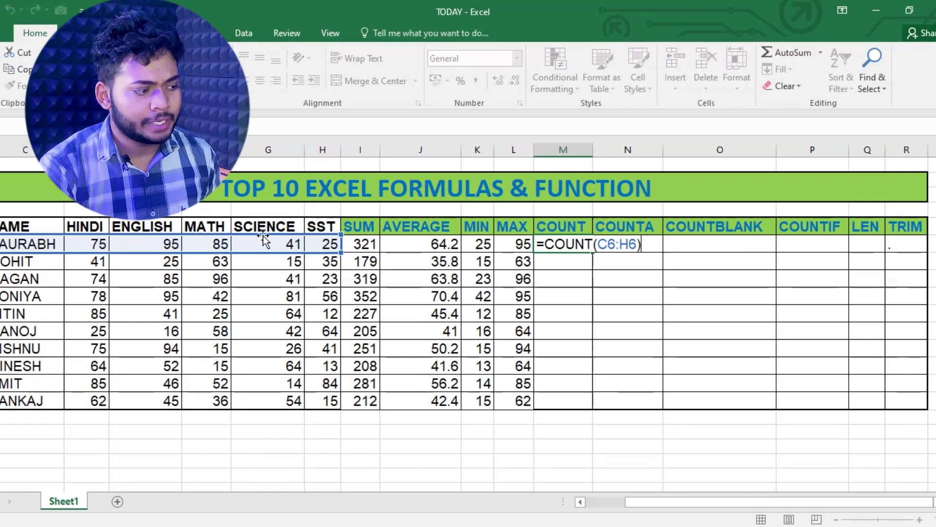
pyautogui.write('=COUNT(C6:H6)')
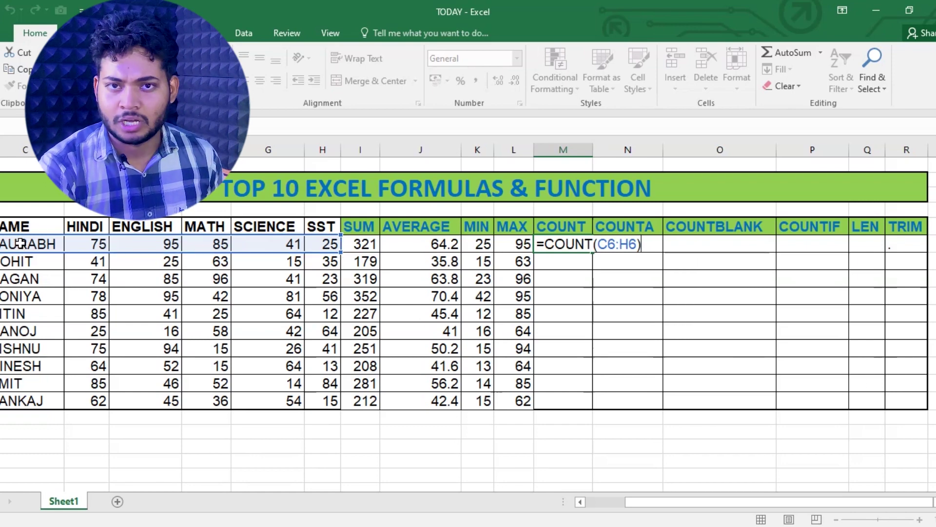
pyautogui.press('Return')
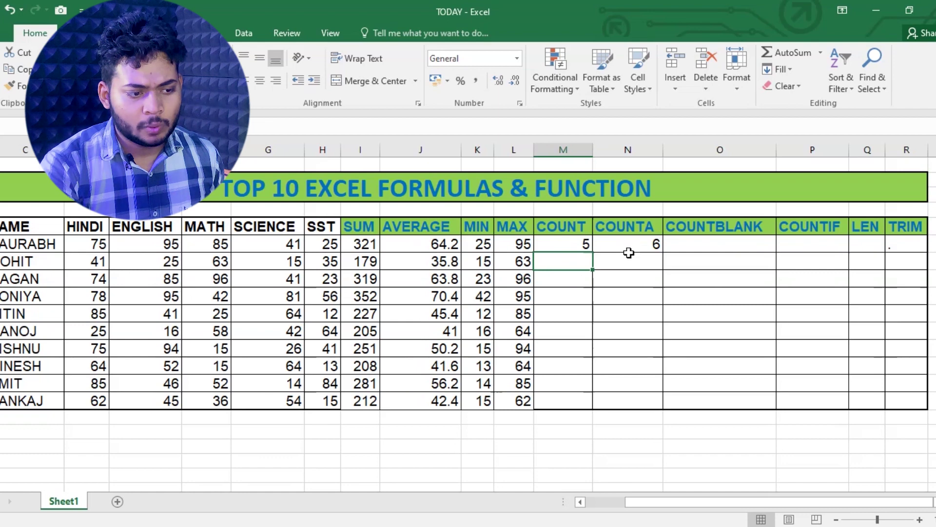
# Check that the COUNTA formula uses the range C6:H6.
pyautogui.click(629, 246)
pyautogui.doubleClick(629, 246)
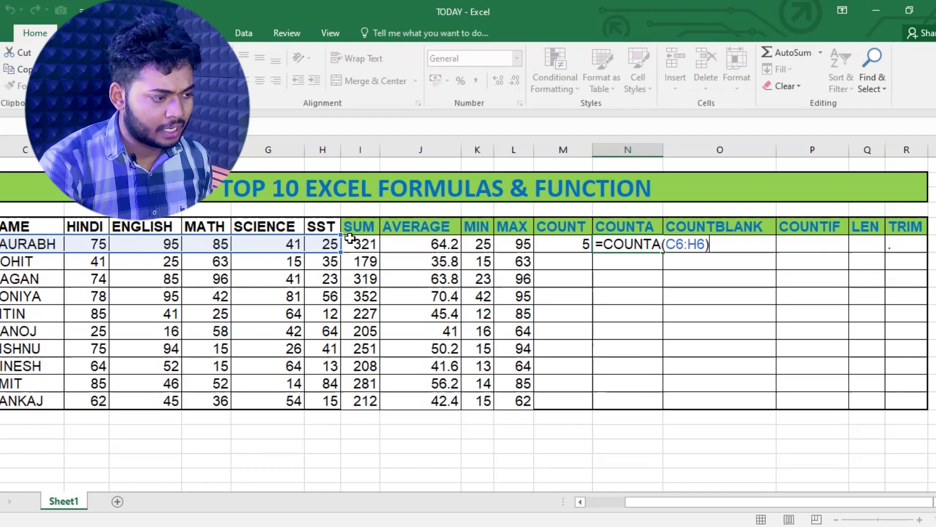
pyautogui.press('Return')
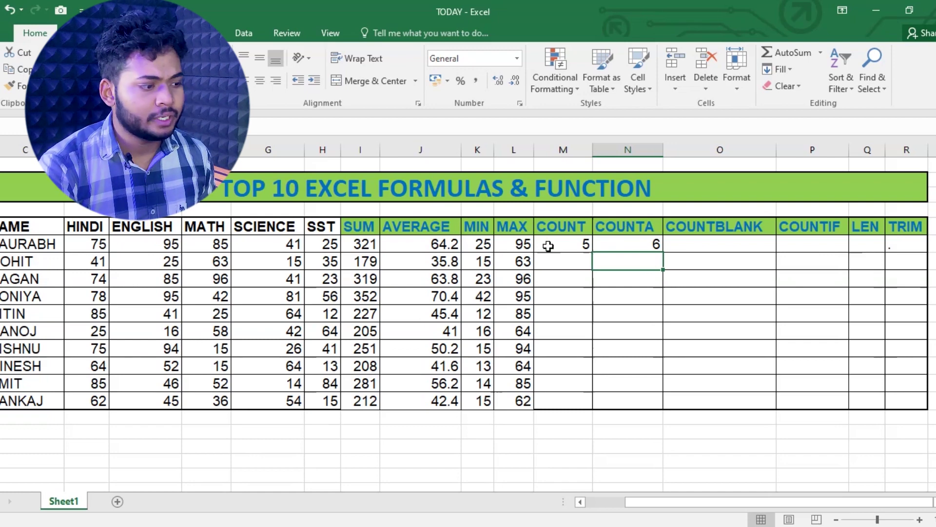
pyautogui.click(203, 244)
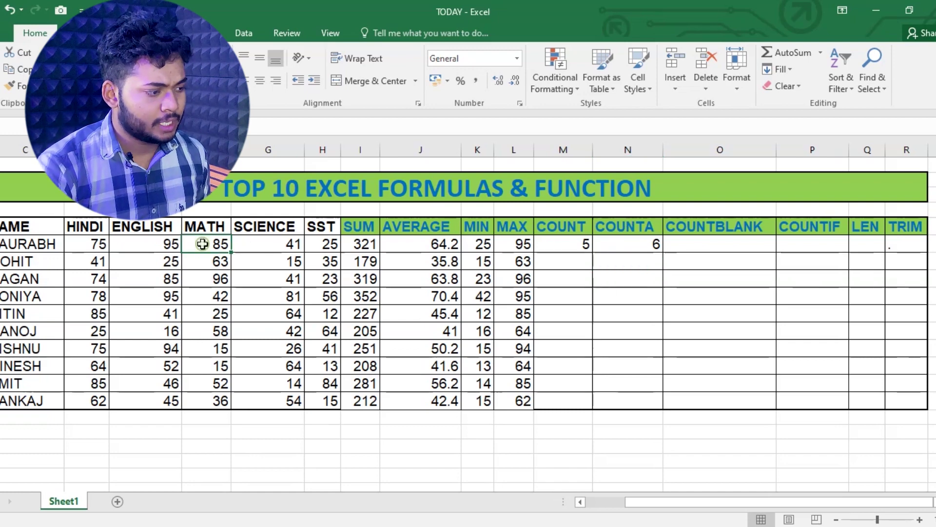
# Blank the first MATH mark to test COUNT (4) and COUNTA (5), then restore 85.
pyautogui.press('BackSpace')
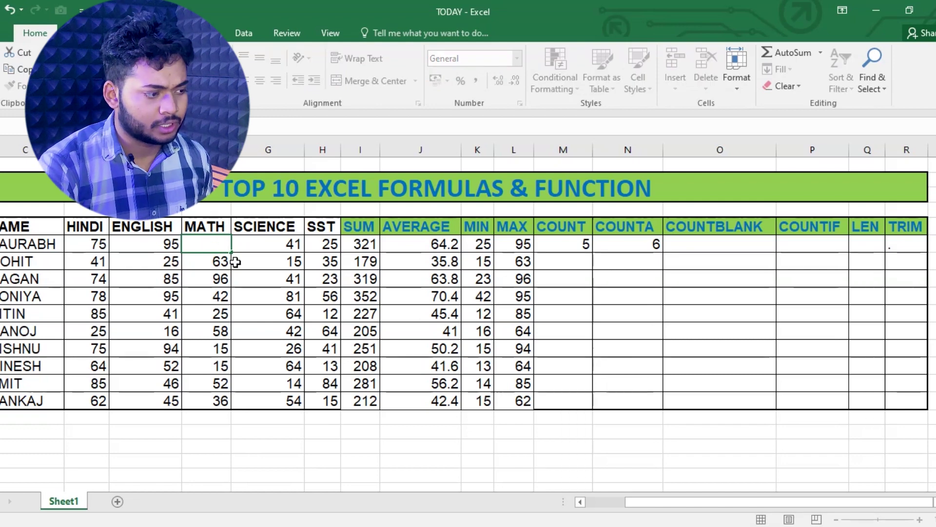
pyautogui.click(245, 259)
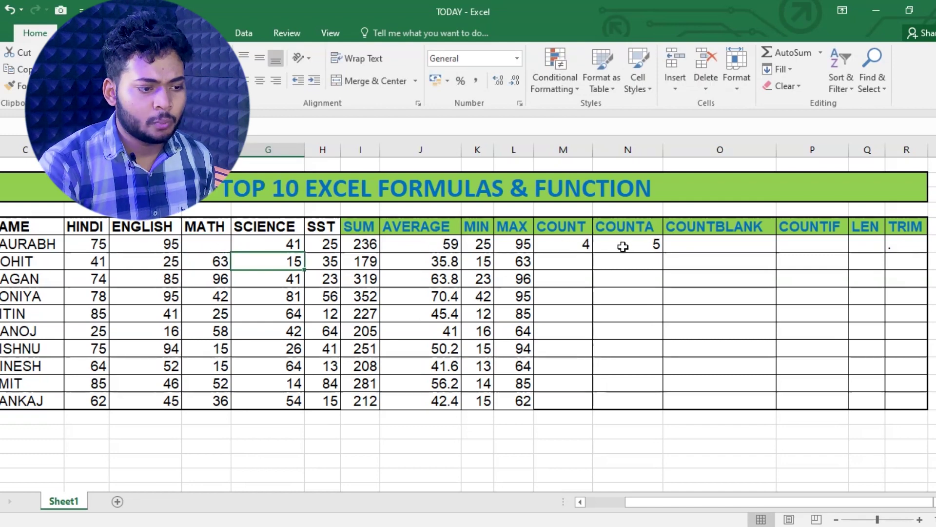
pyautogui.click(561, 245)
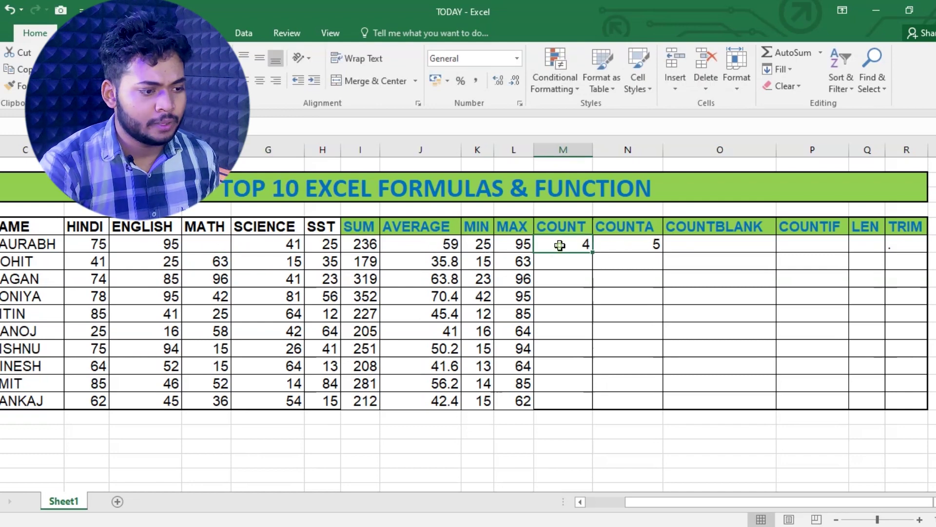
pyautogui.press('F2')
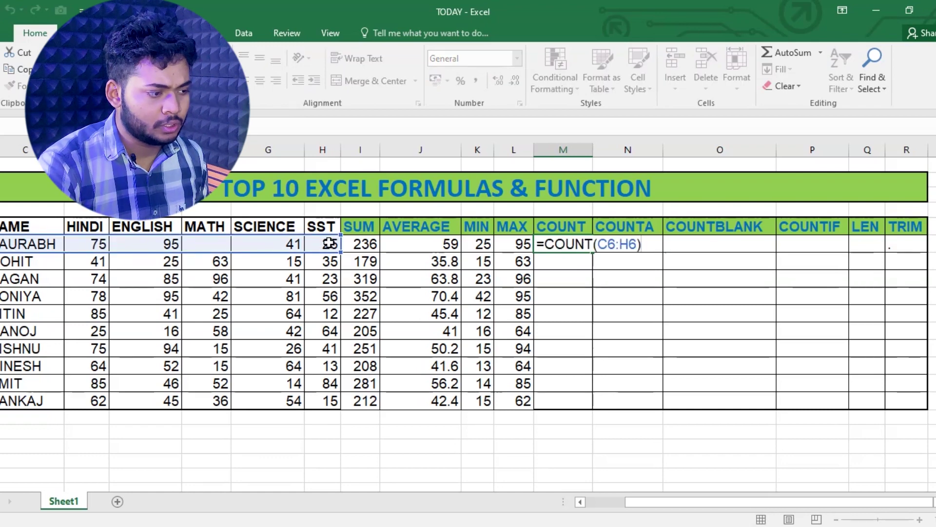
pyautogui.press('Return')
pyautogui.click(623, 240)
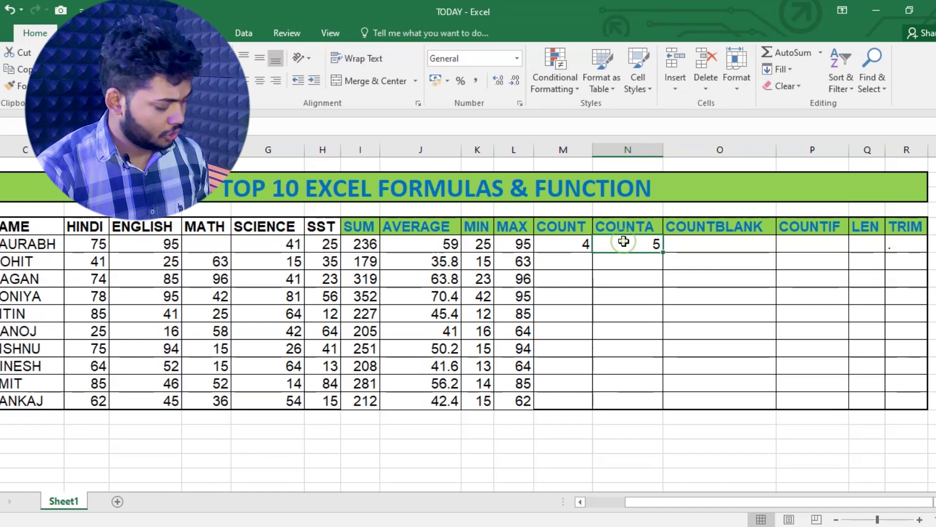
pyautogui.press('F2')
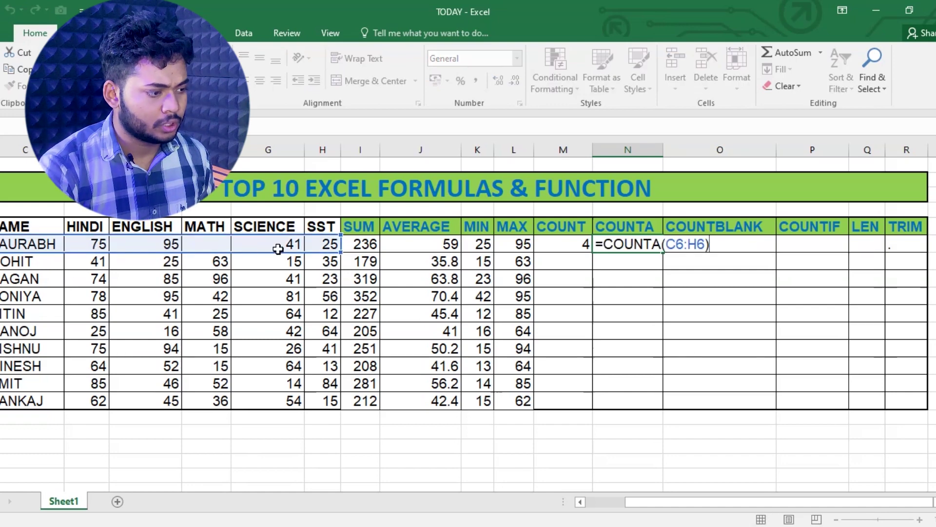
pyautogui.press('Return')
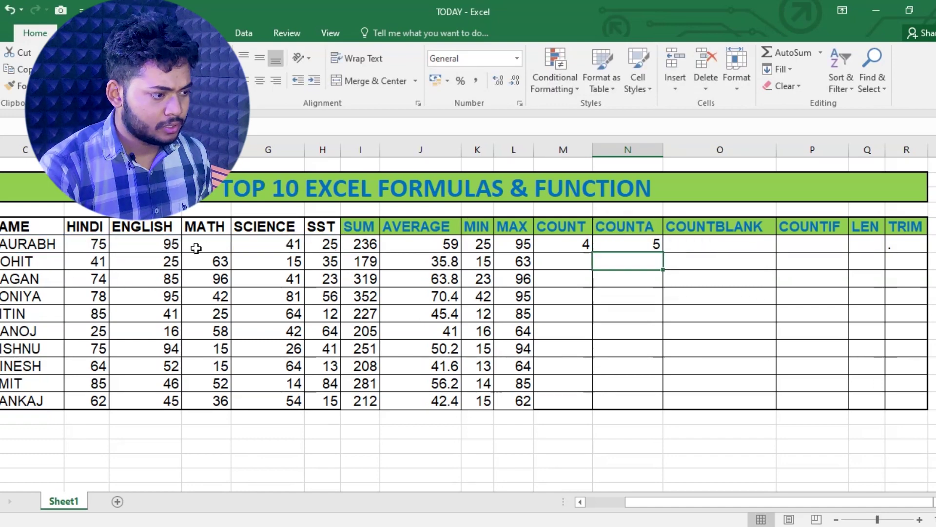
pyautogui.hotkey('ctrl', 'z')
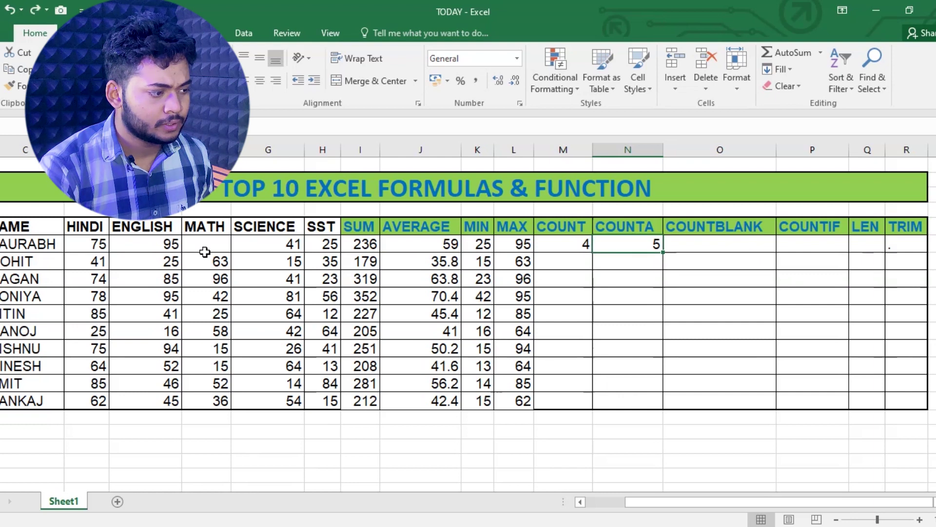
pyautogui.hotkey('ctrl', 'z')
pyautogui.hotkey('ctrl', 'z')
pyautogui.click(554, 277)
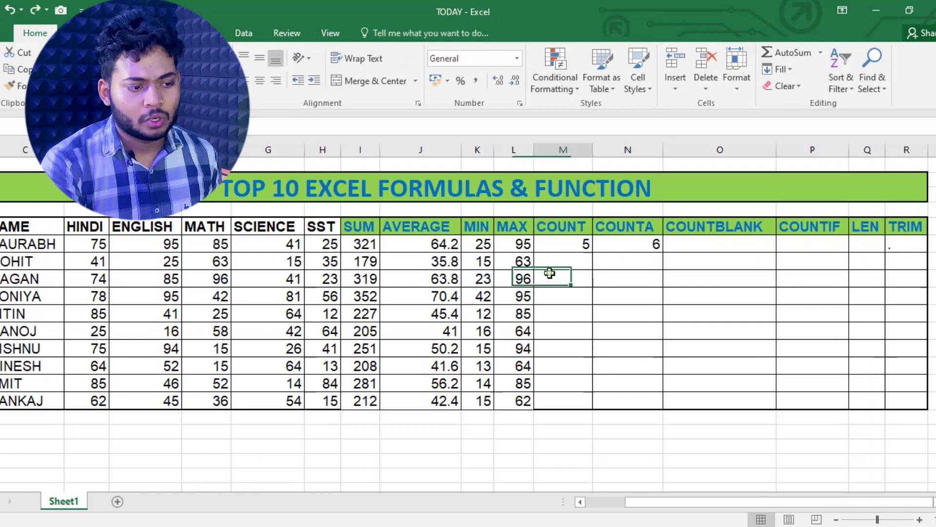
# Fill the COUNT and COUNTA formulas down to all ten students.
pyautogui.click(559, 251)
pyautogui.doubleClick(592, 254)
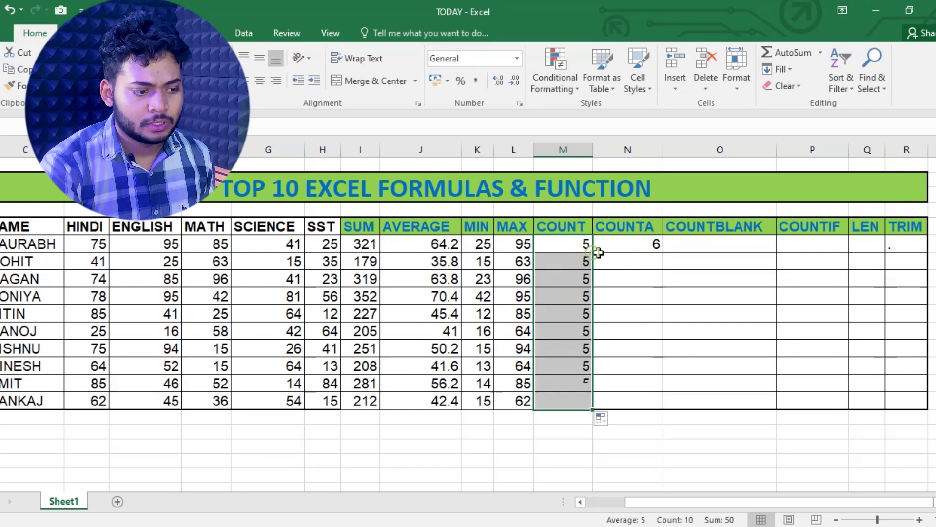
pyautogui.click(648, 244)
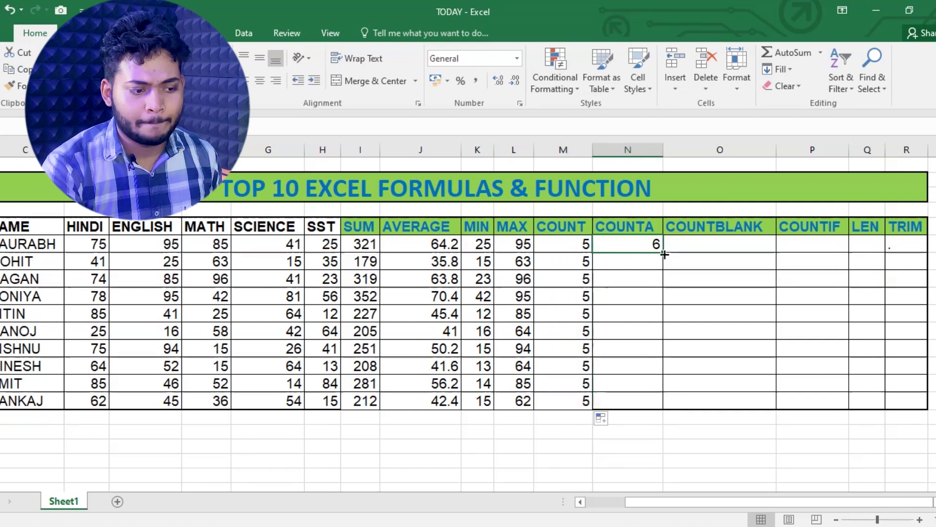
pyautogui.doubleClick(664, 253)
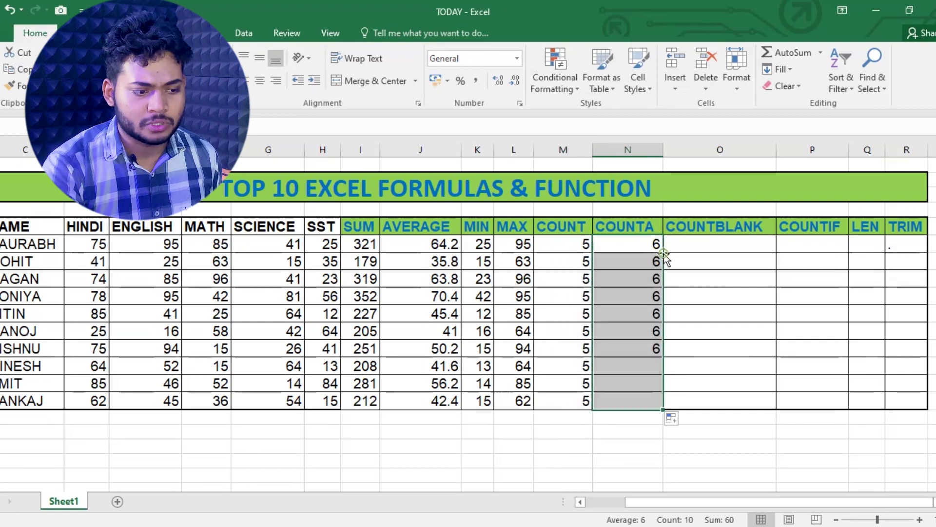
pyautogui.doubleClick(724, 244)
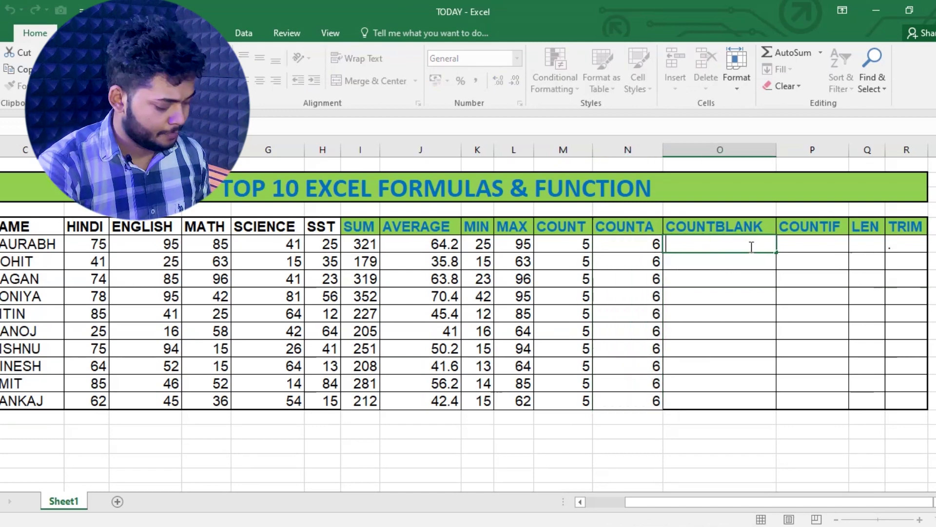
# Enter =COUNTBLANK(C6:H6) for the first student, returning 0.
pyautogui.write('=')
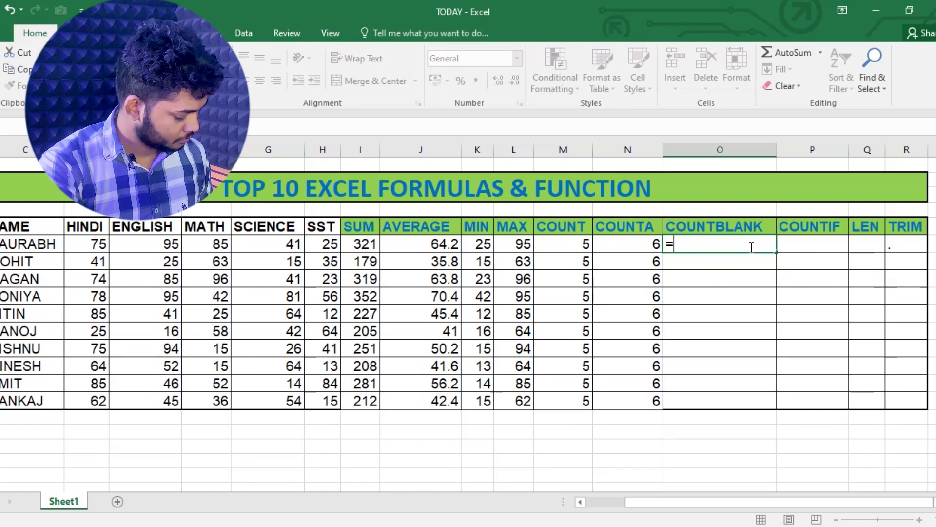
pyautogui.write('countbl')
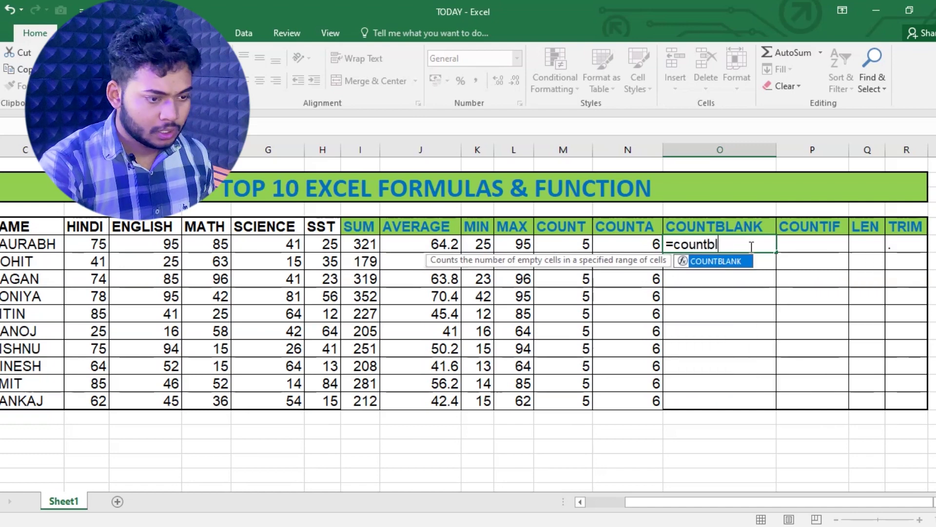
pyautogui.press('Tab')
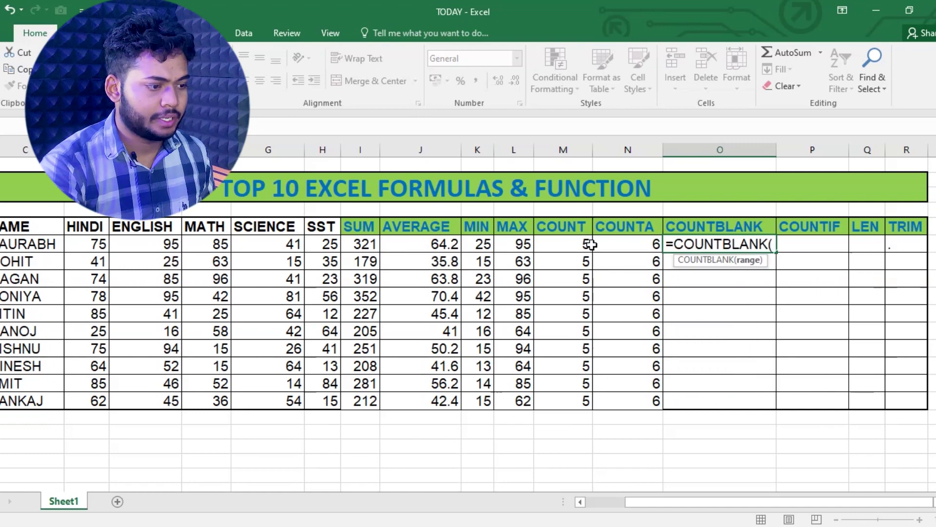
pyautogui.moveTo(330, 244); pyautogui.dragTo(57, 242)
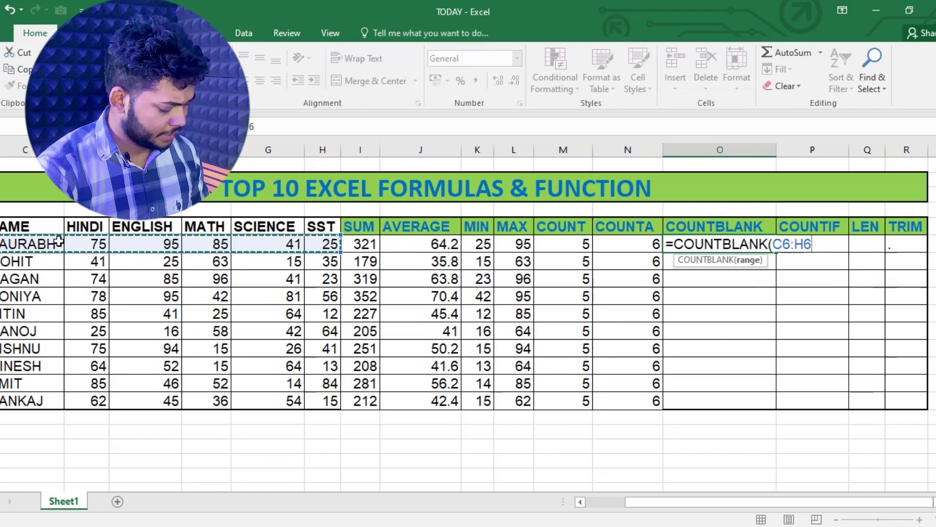
pyautogui.press('Return')
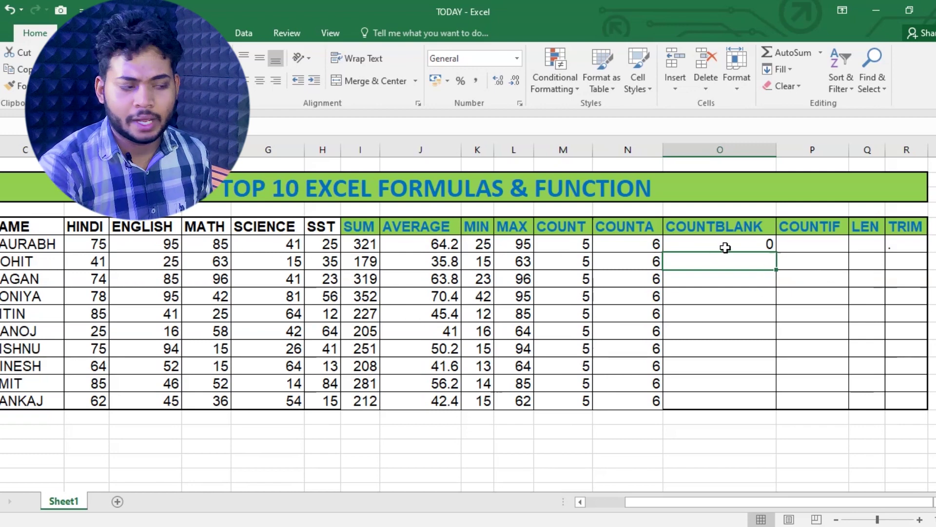
pyautogui.click(171, 245)
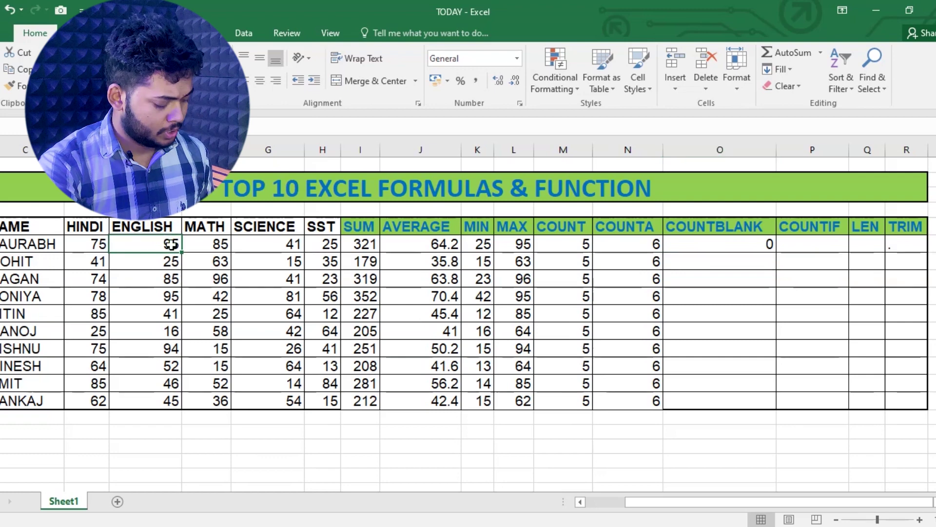
# Blank the first student's English and Science marks, then fill COUNTBLANK down to every student.
pyautogui.press('Delete')
pyautogui.press('Delete')
pyautogui.press('Return')
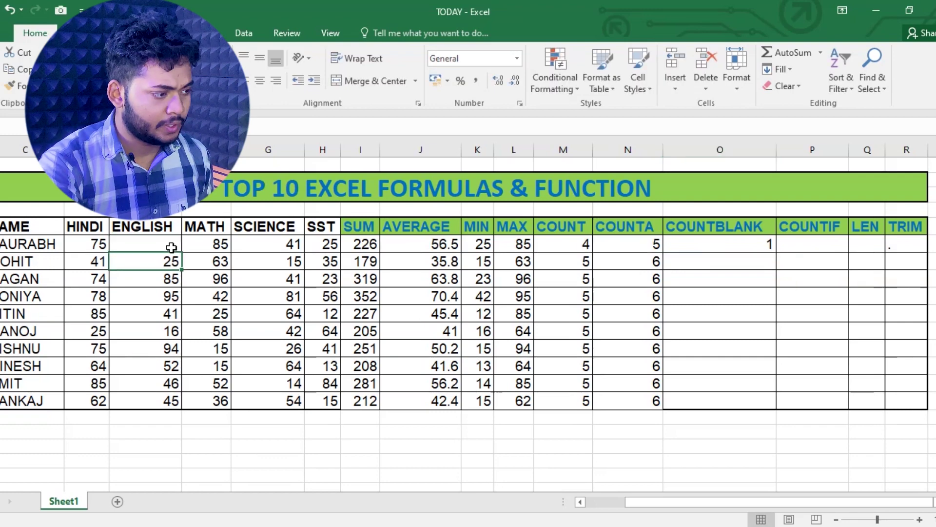
pyautogui.click(745, 243)
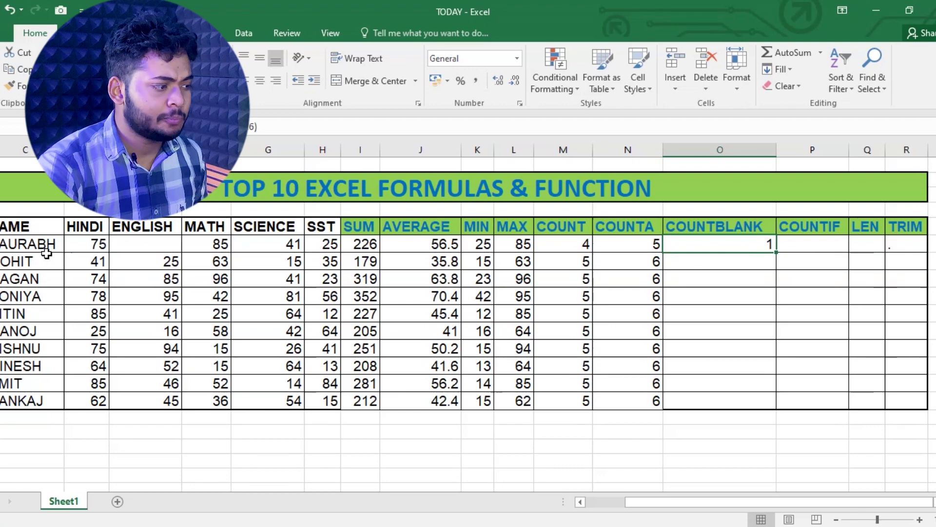
pyautogui.click(162, 246)
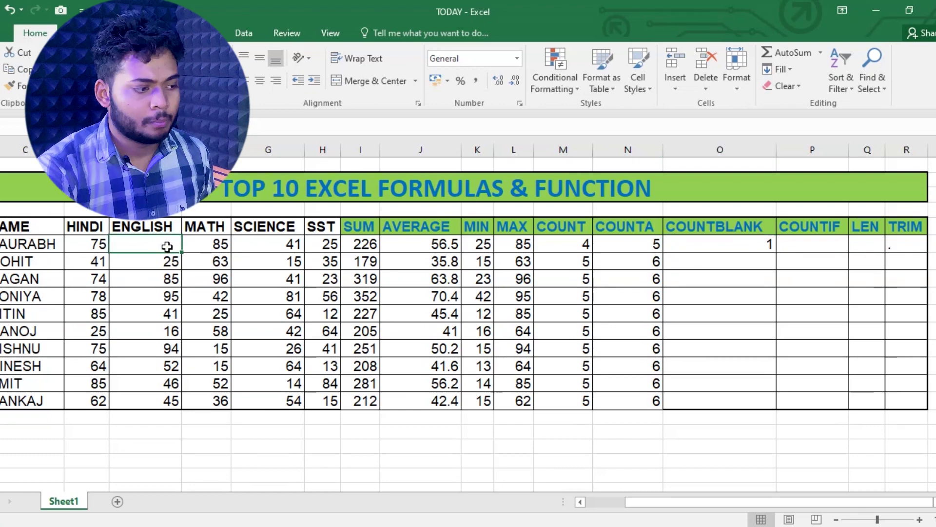
pyautogui.click(277, 250)
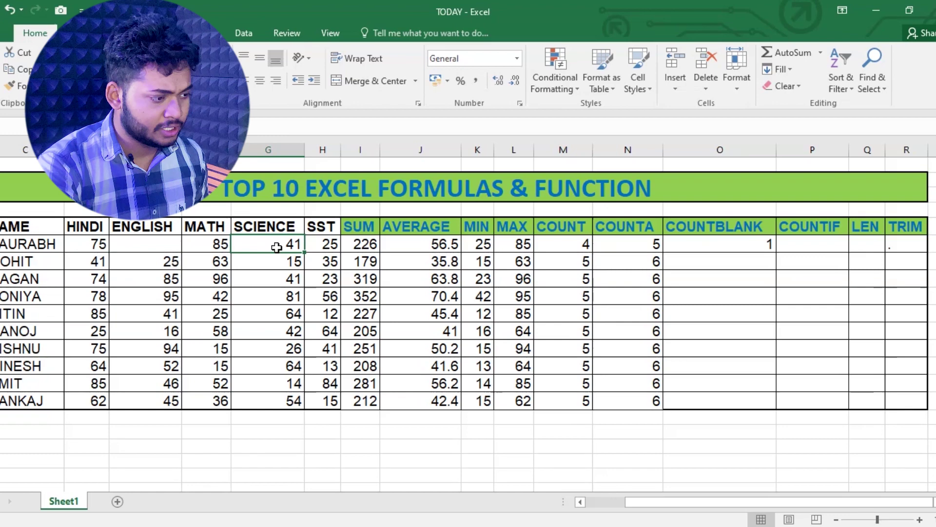
pyautogui.press('Delete')
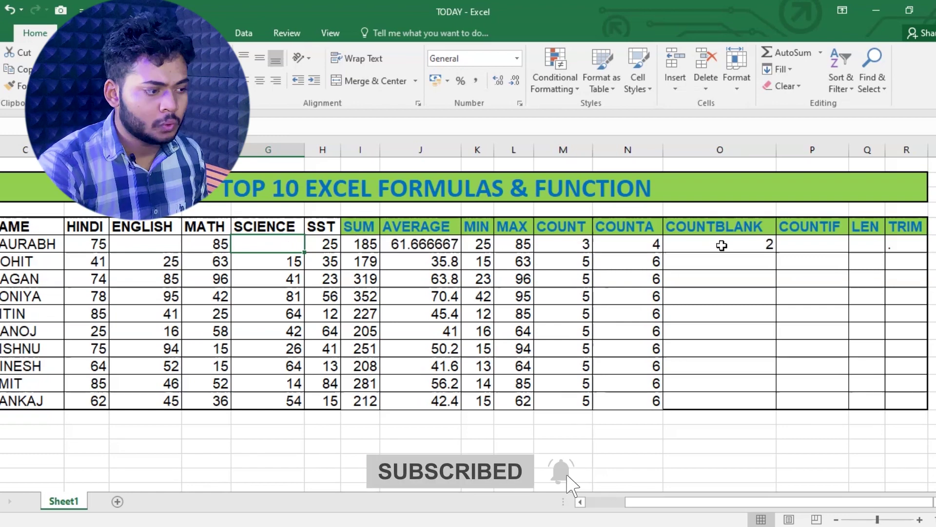
pyautogui.click(722, 246)
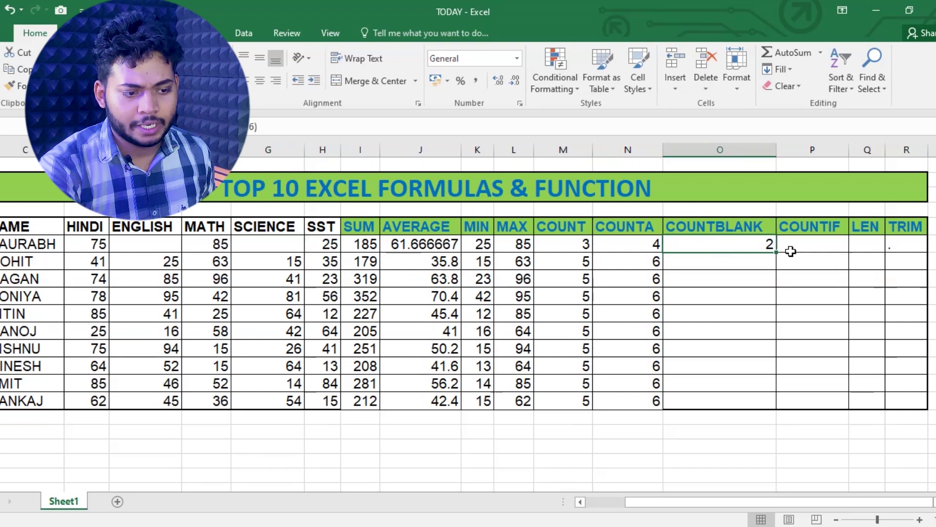
pyautogui.doubleClick(776, 252)
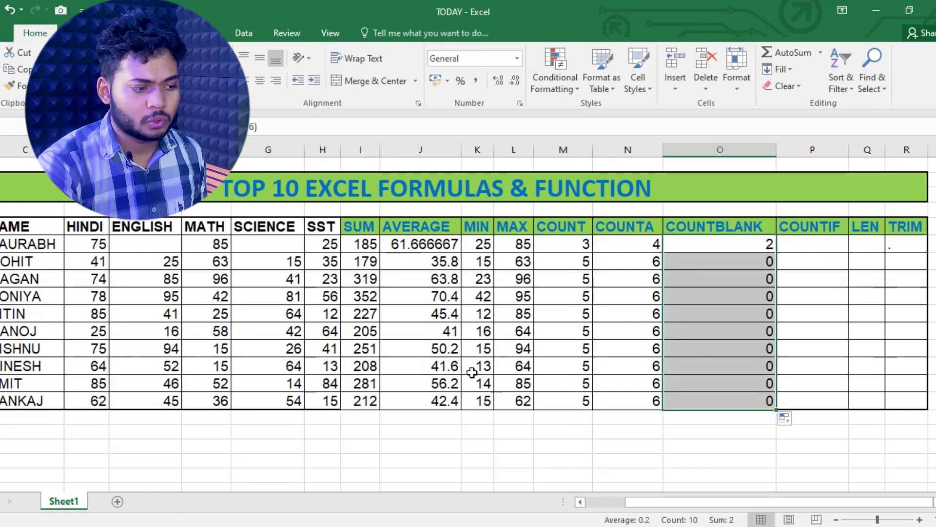
# Enter 45 for the first student's English mark and 75 for Science.
pyautogui.click(168, 244)
pyautogui.write('45')
pyautogui.press('Return')
pyautogui.click(295, 243)
pyautogui.write('75')
pyautogui.press('Return')
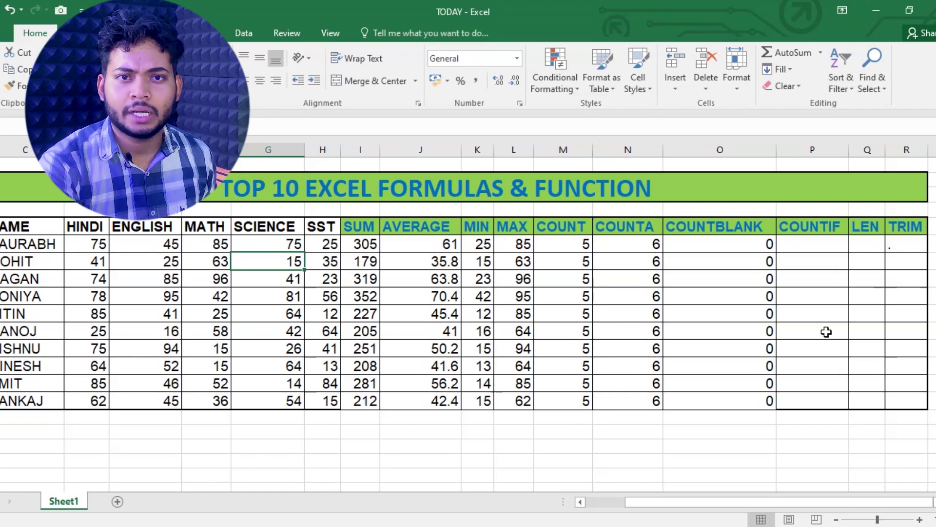
pyautogui.click(812, 244)
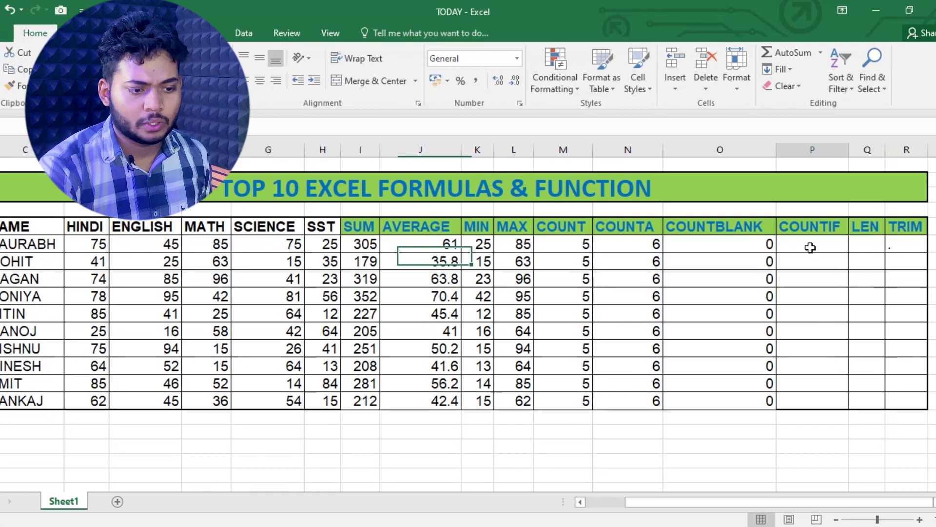
# Enter =COUNTIF(D6:H15,16) in the first COUNTIF cell to count marks of 16.
pyautogui.write('=c')
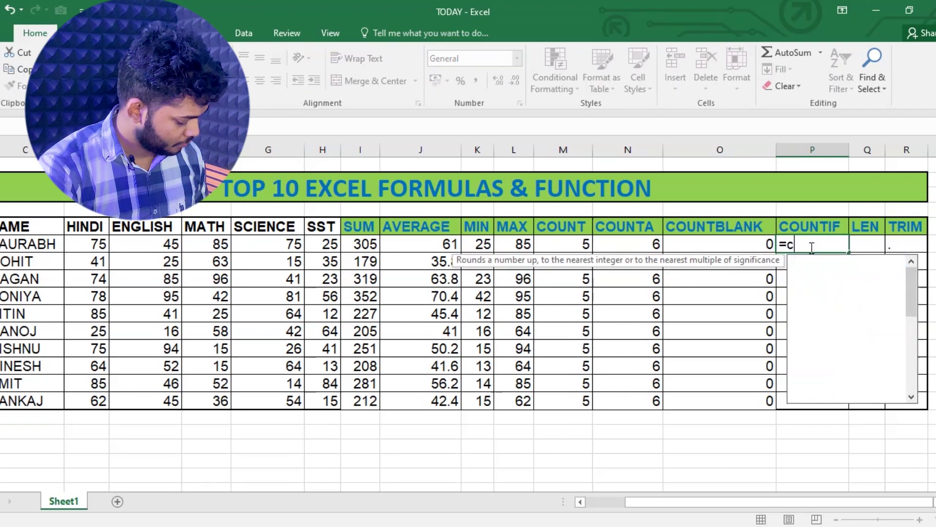
pyautogui.write('ount')
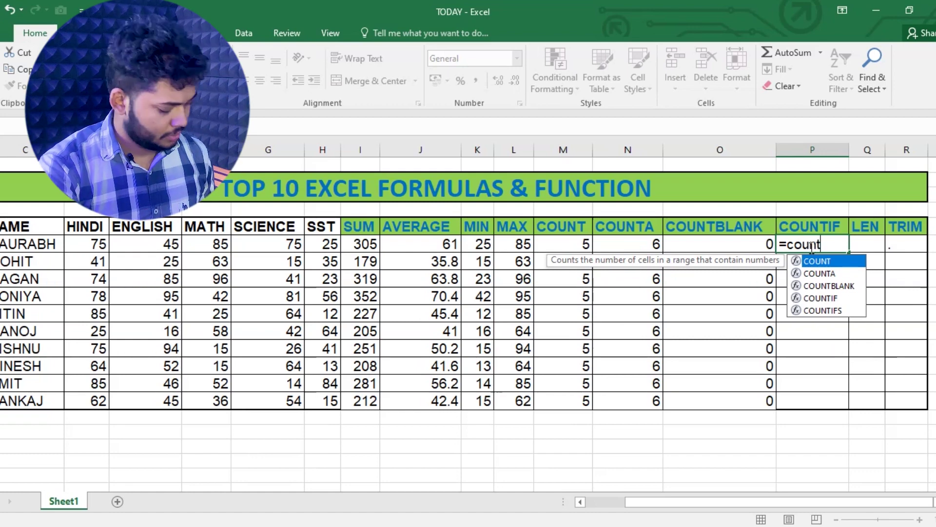
pyautogui.write('if')
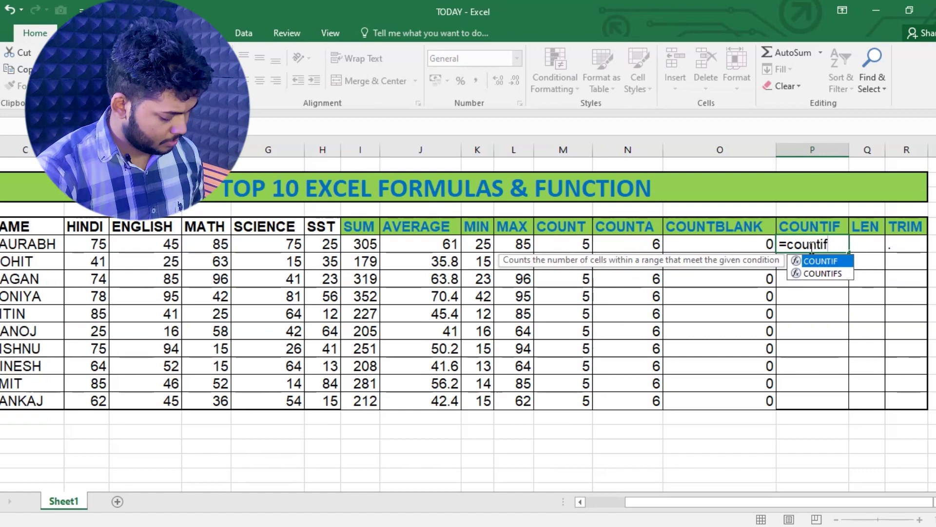
pyautogui.write('(')
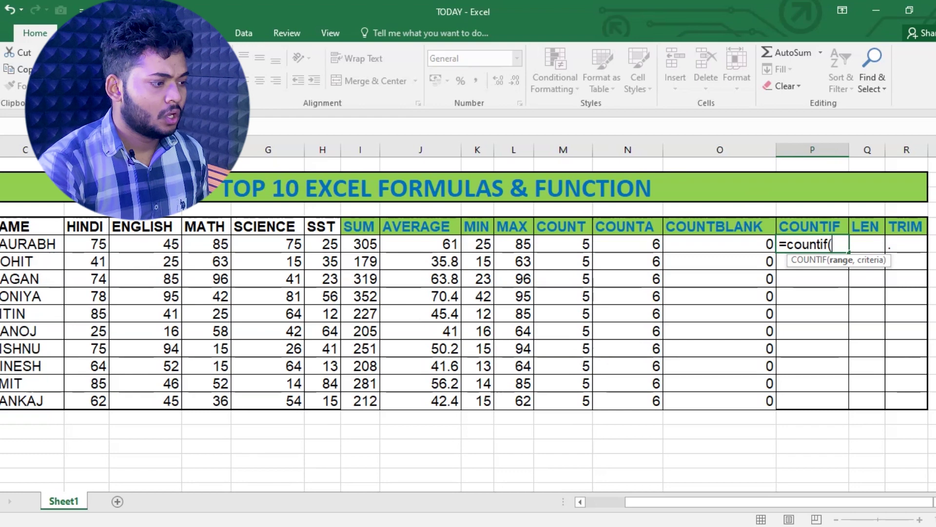
pyautogui.moveTo(81, 244); pyautogui.dragTo(334, 393)
pyautogui.write(',1')
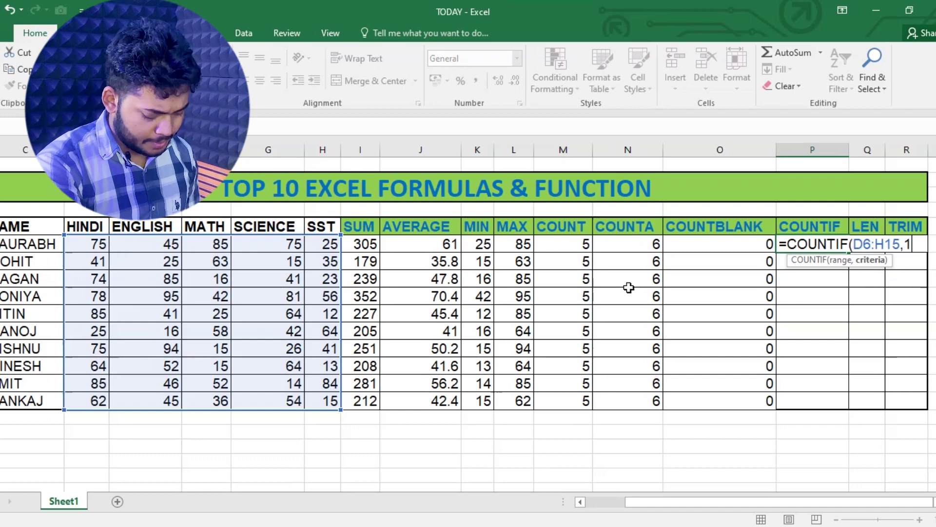
pyautogui.write(')')
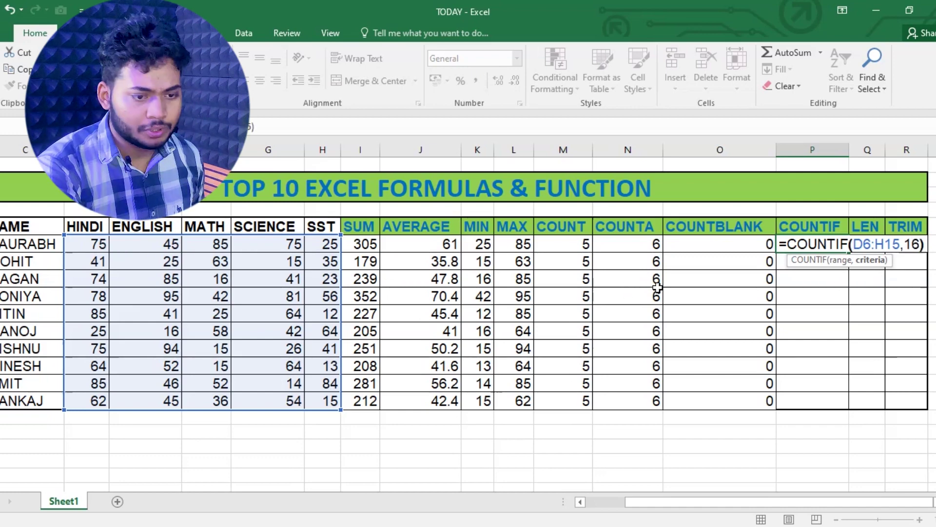
pyautogui.press('Return')
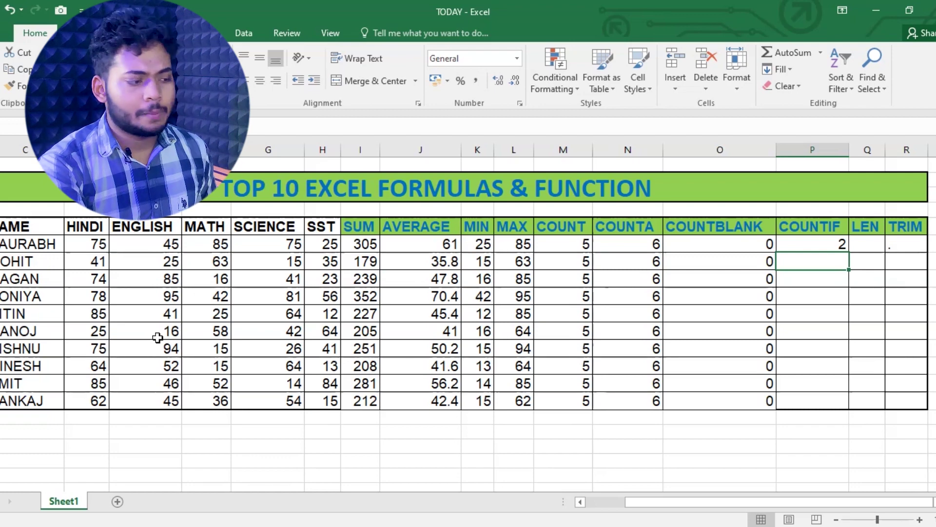
# Change E9 from 95 to 16 and D8 from 74 to 16, so the first COUNTIF reads 4.
pyautogui.click(221, 282)
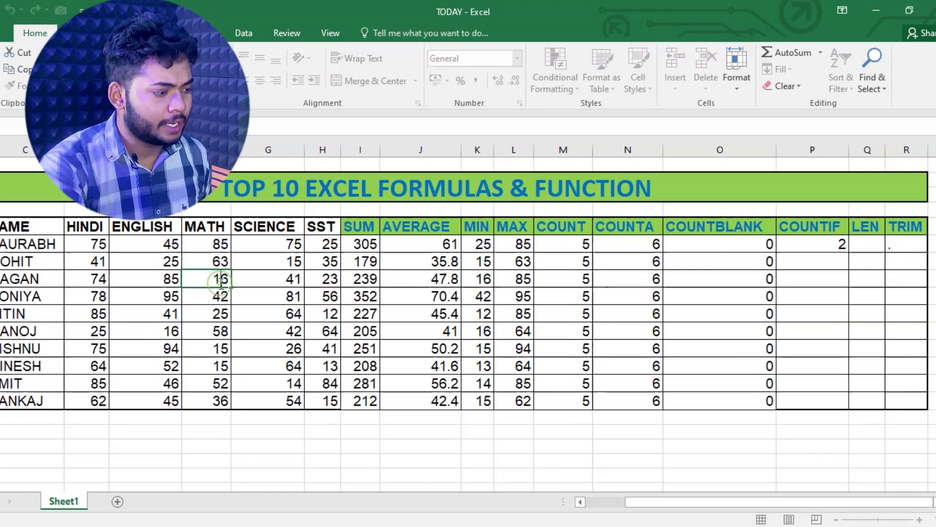
pyautogui.click(142, 334)
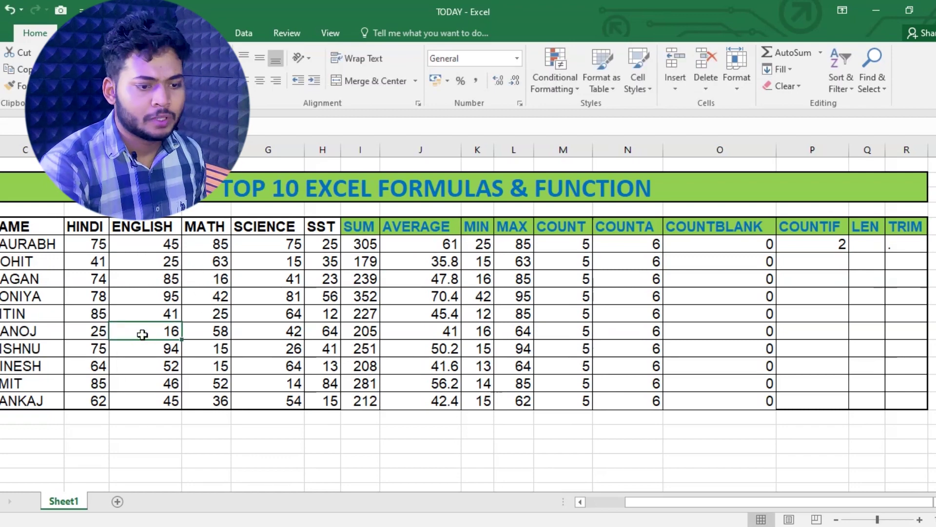
pyautogui.click(810, 245)
pyautogui.click(176, 296)
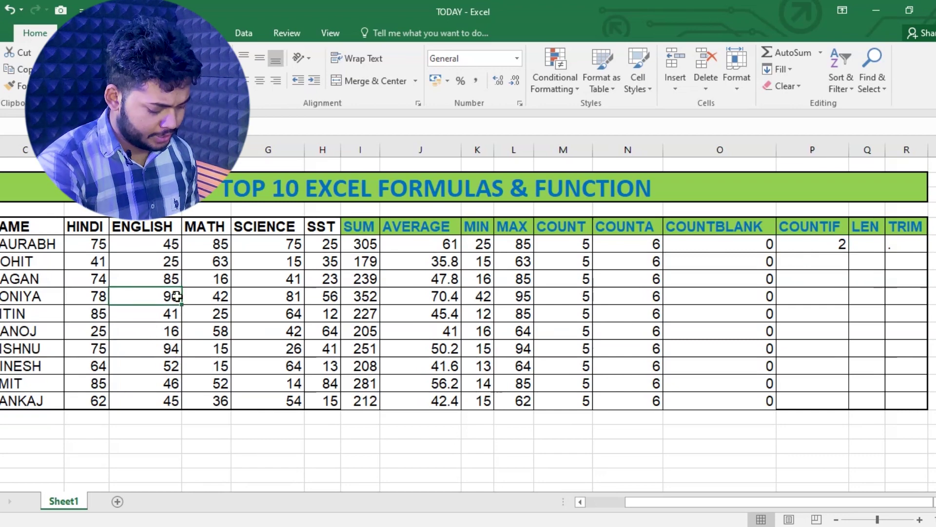
pyautogui.write('16')
pyautogui.press('Return')
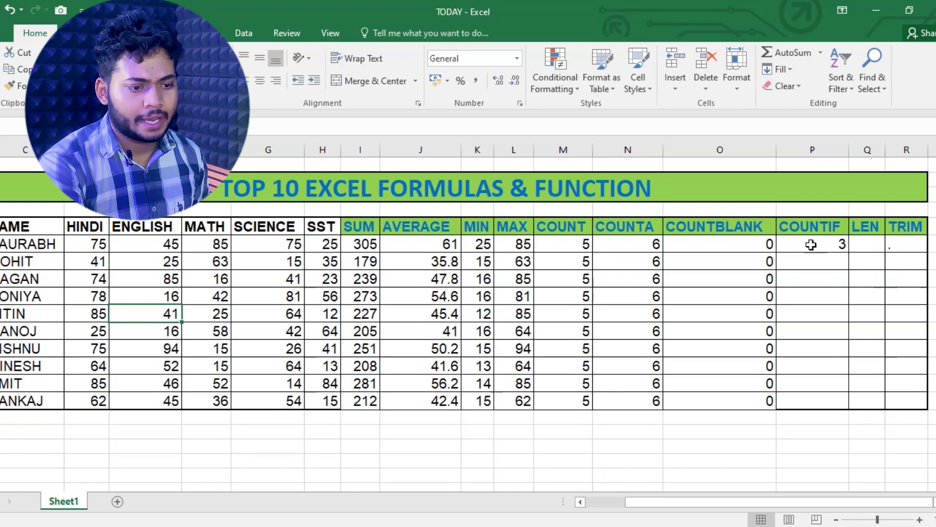
pyautogui.click(90, 282)
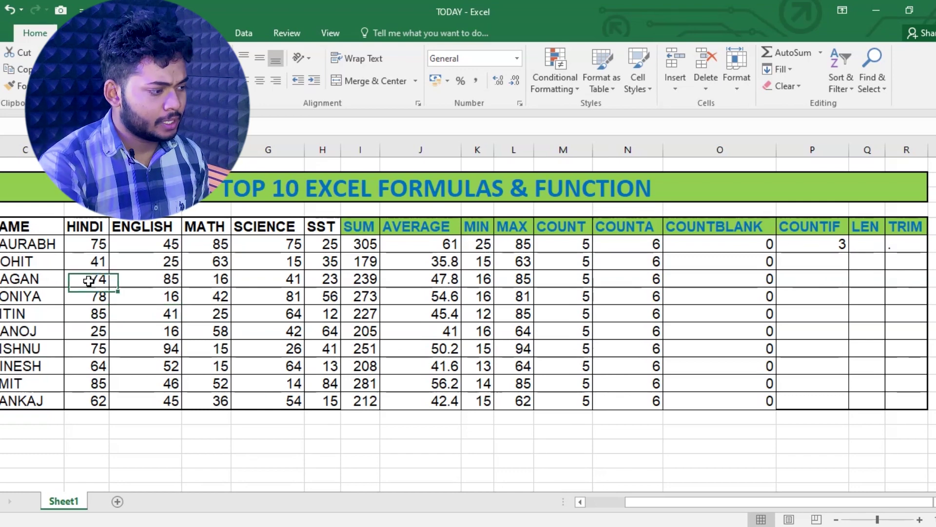
pyautogui.write('1')
pyautogui.press('Return')
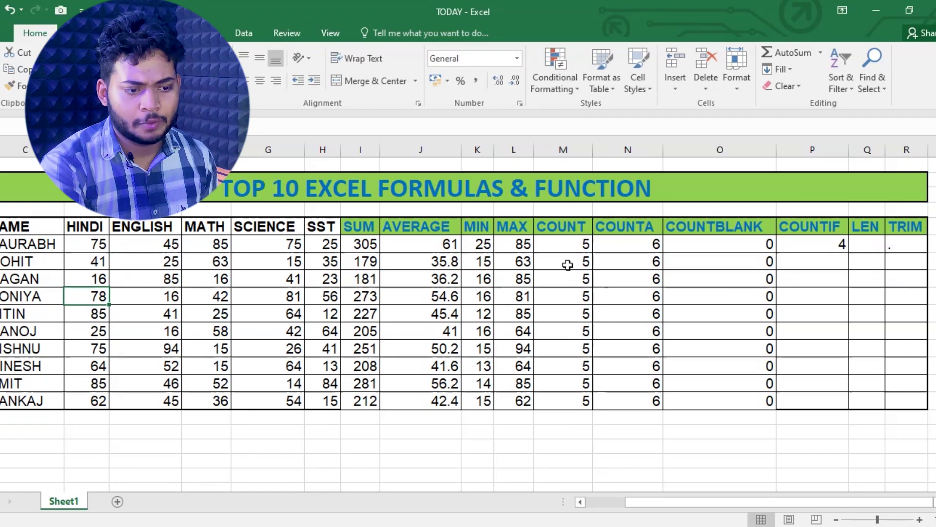
pyautogui.click(802, 243)
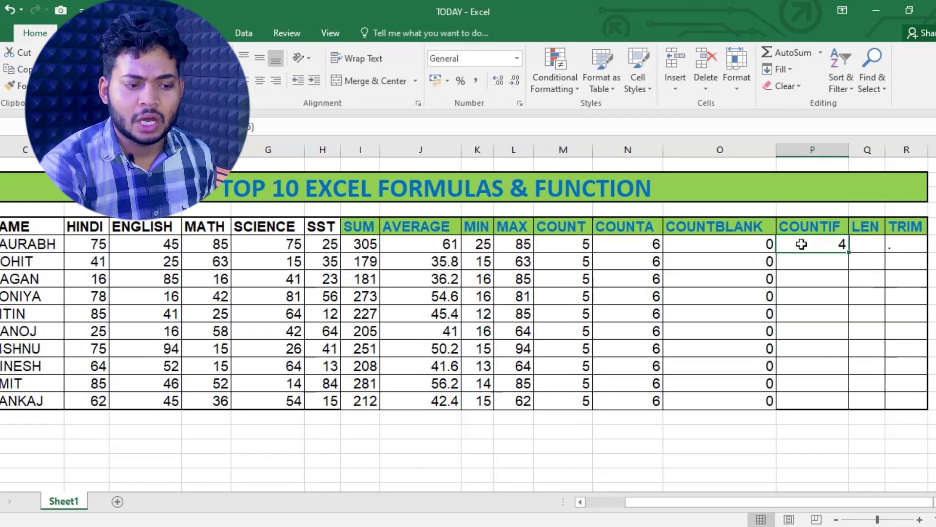
pyautogui.click(837, 267)
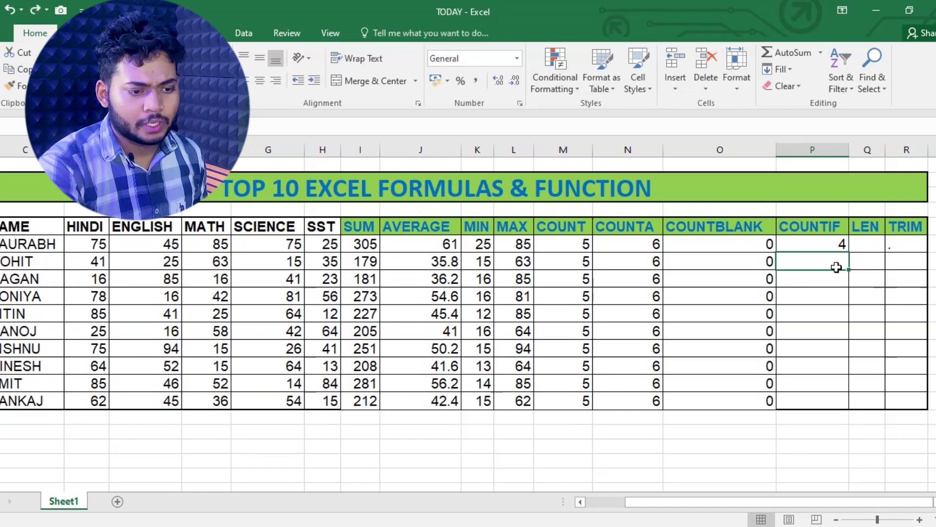
# Enter =COUNTIF(D6:H15,42) in P7 to count marks equal to 42.
pyautogui.write('=')
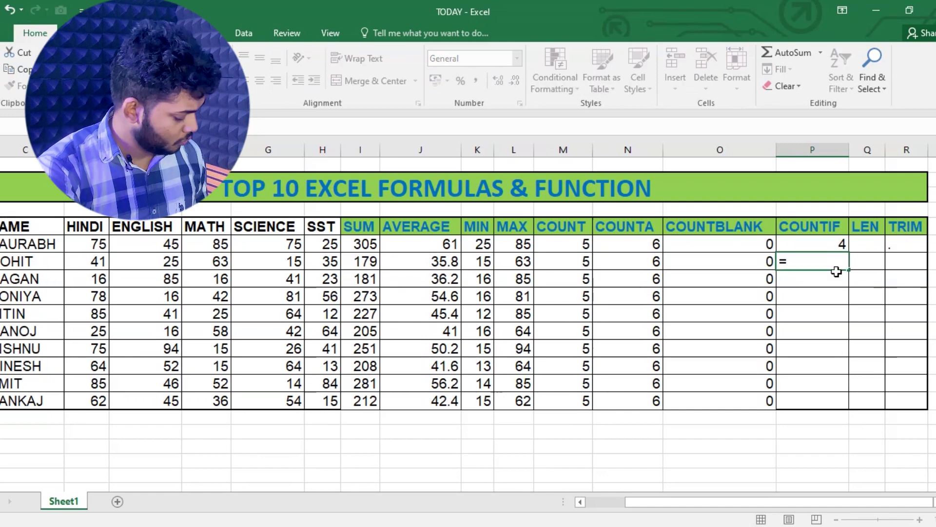
pyautogui.write('count')
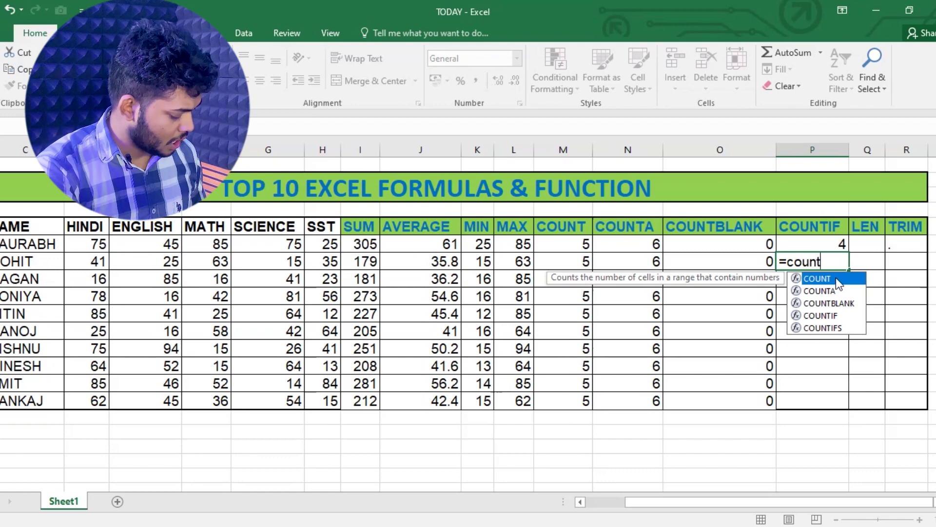
pyautogui.write('if')
pyautogui.doubleClick(836, 277)
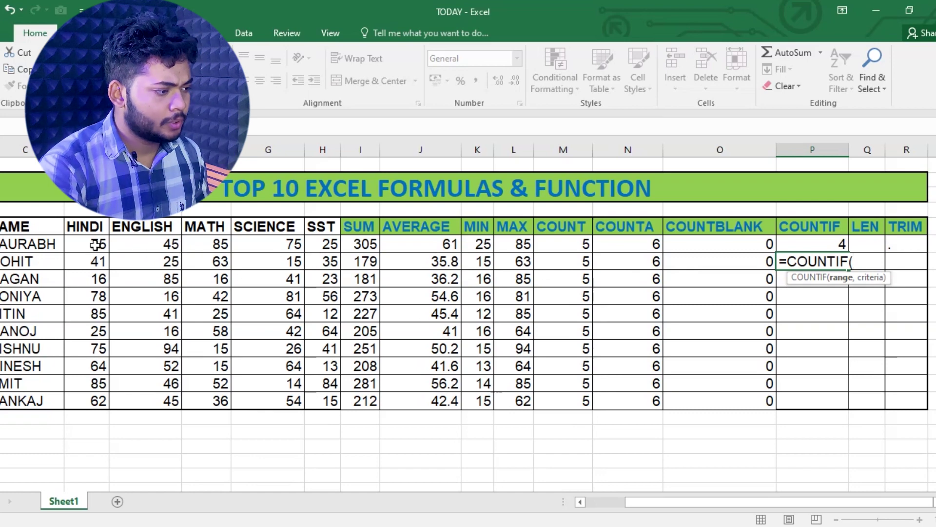
pyautogui.moveTo(96, 245); pyautogui.dragTo(317, 399)
pyautogui.click(316, 399)
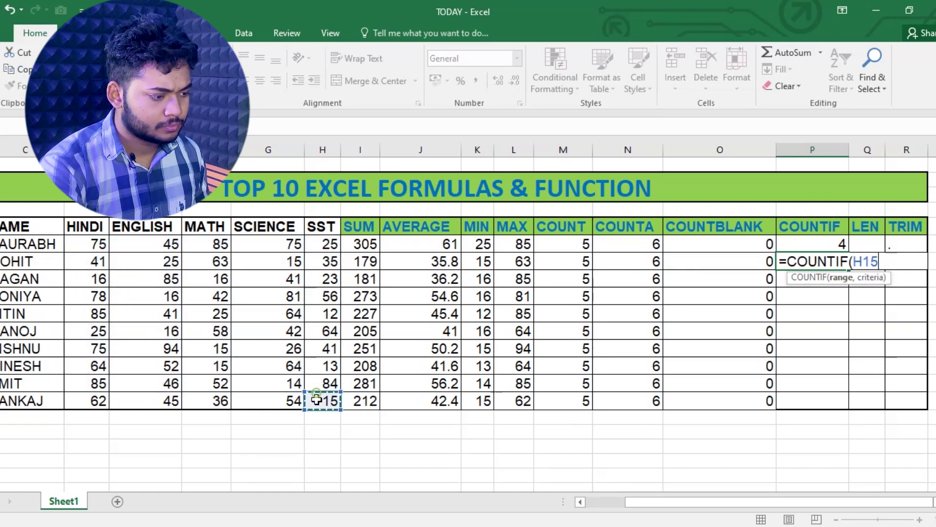
pyautogui.moveTo(106, 248); pyautogui.dragTo(313, 394)
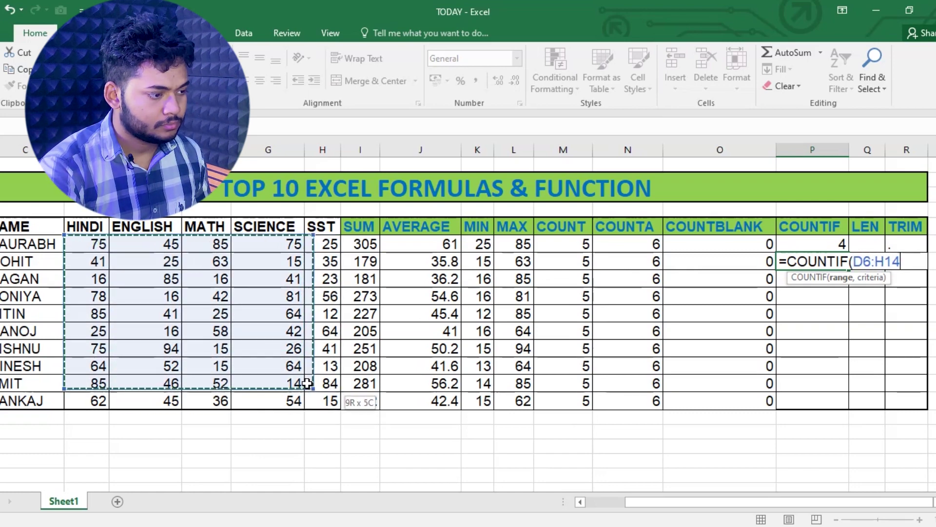
pyautogui.write(',')
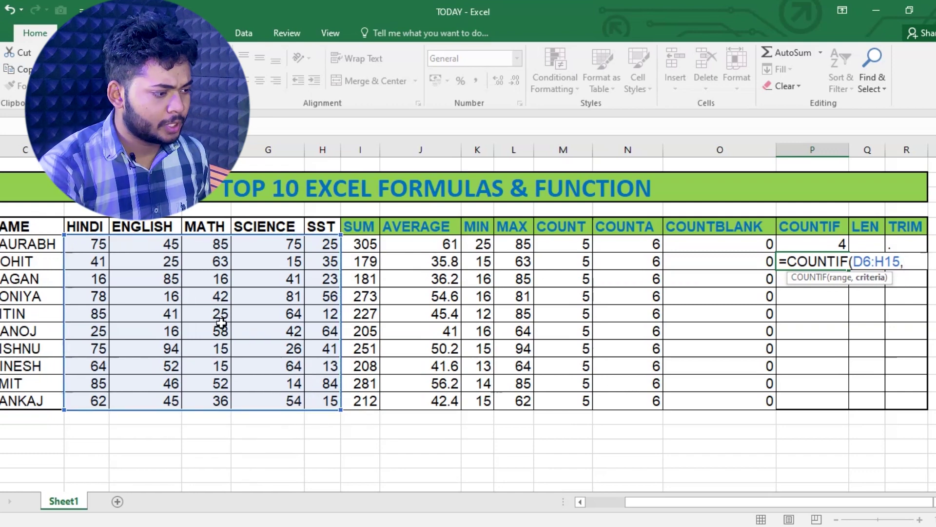
pyautogui.write('42')
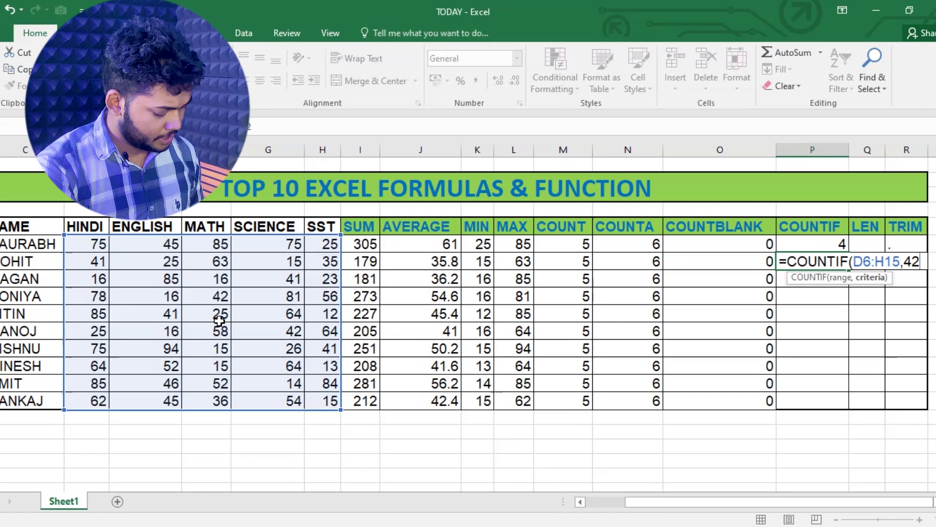
pyautogui.press('Return')
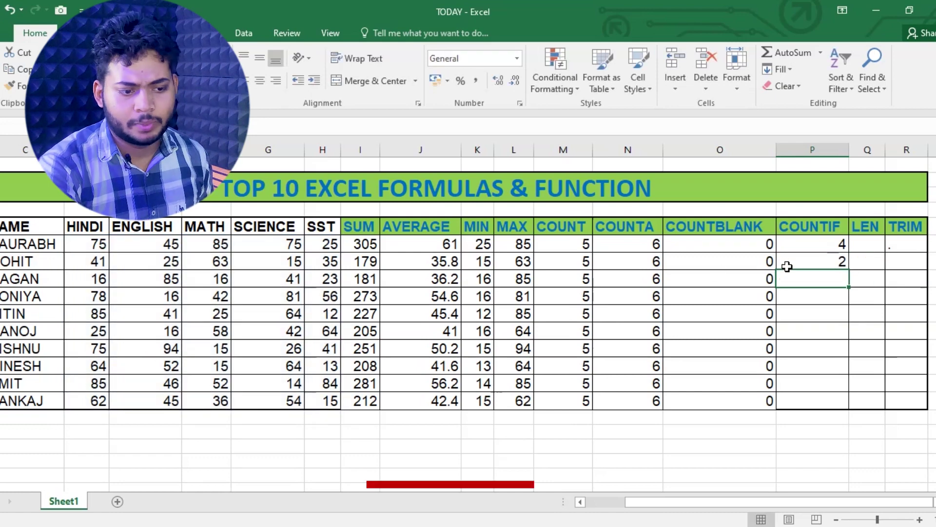
pyautogui.click(812, 256)
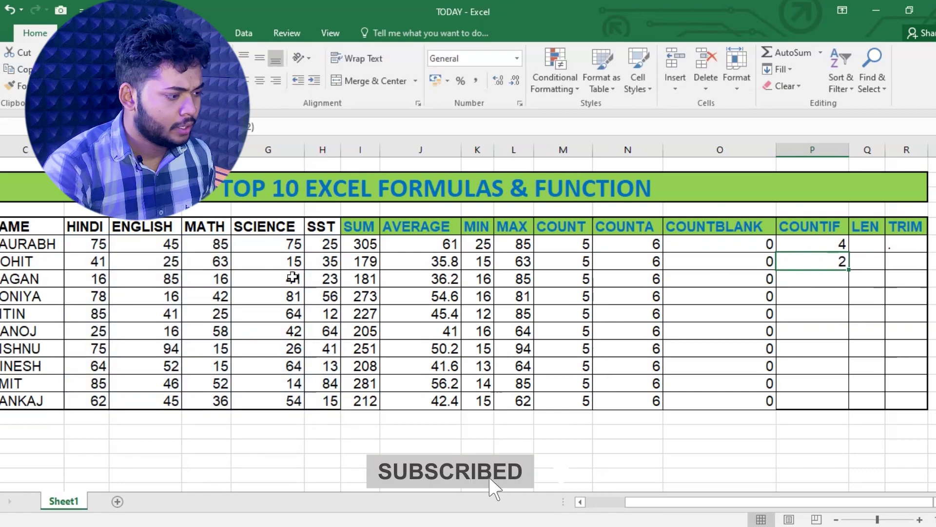
# Change the Science mark in G8 from 41 to 42 so the count becomes 3.
pyautogui.click(215, 298)
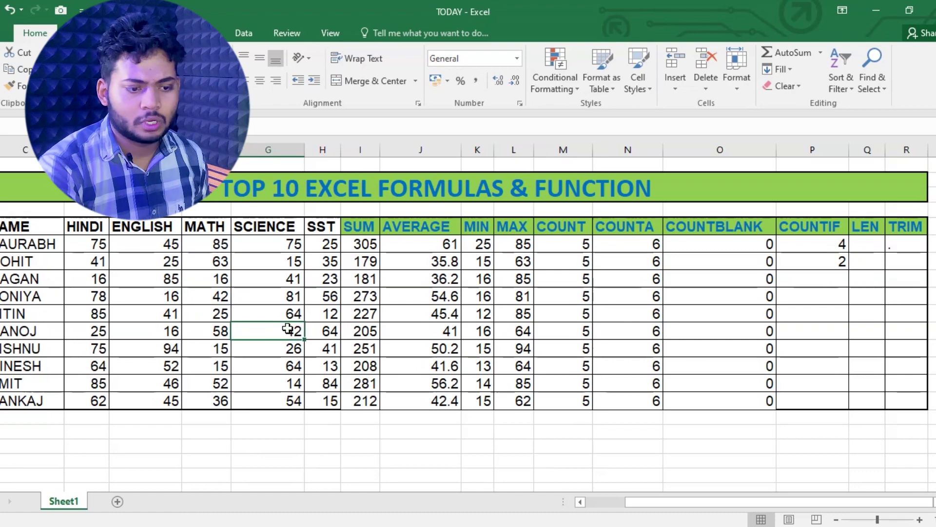
pyautogui.click(278, 281)
pyautogui.doubleClick(279, 280)
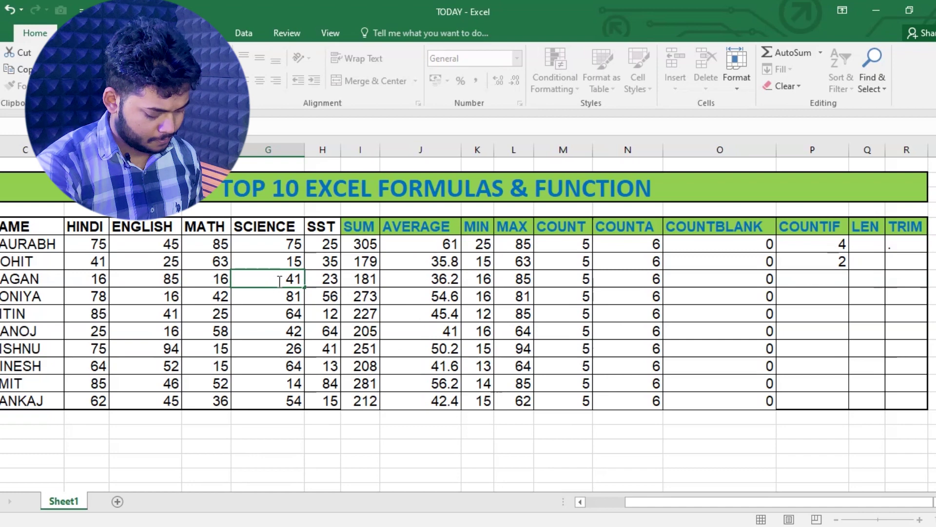
pyautogui.write('42')
pyautogui.press('Return')
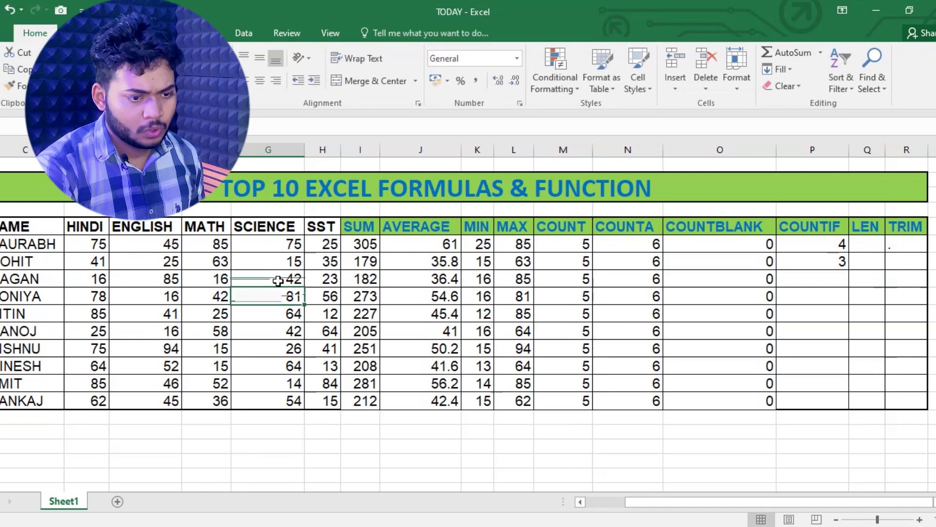
pyautogui.click(800, 263)
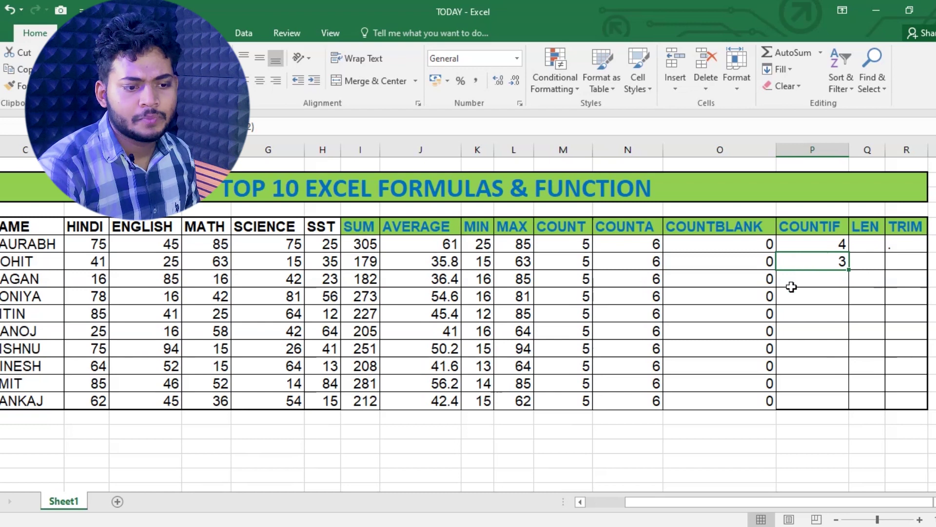
pyautogui.click(872, 243)
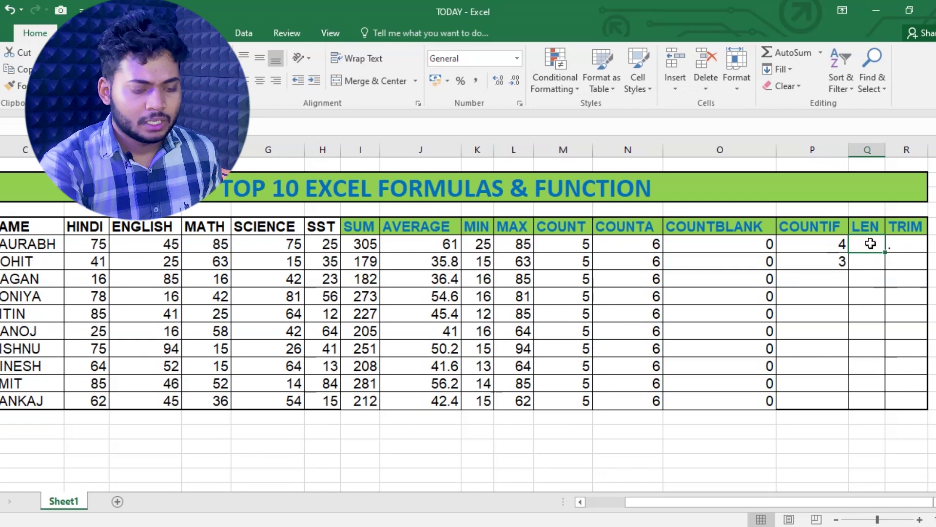
# Add a LEN formula on the first student's name, returning 7.
pyautogui.write('=')
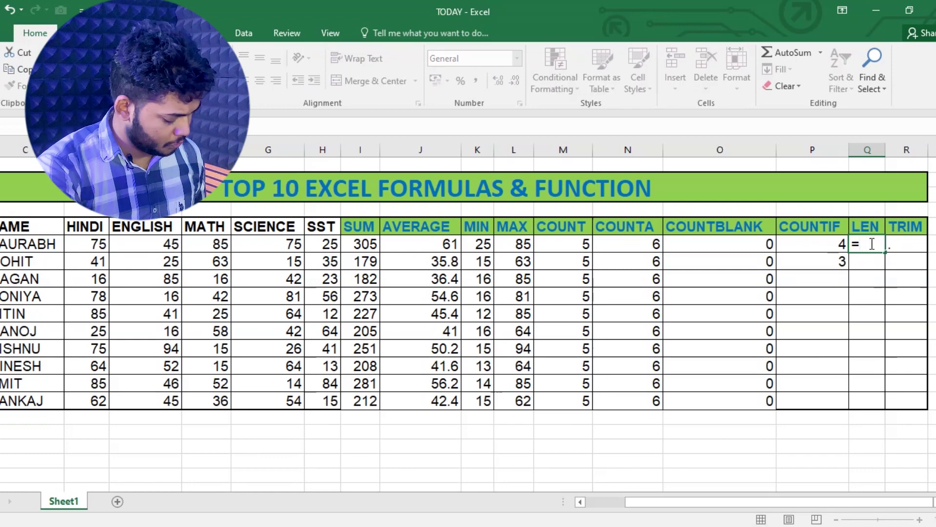
pyautogui.write('len')
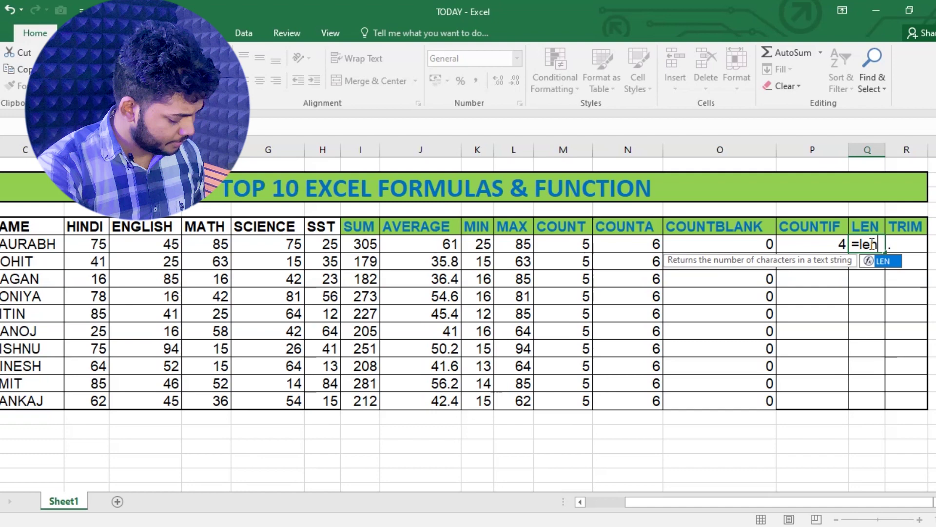
pyautogui.write('(')
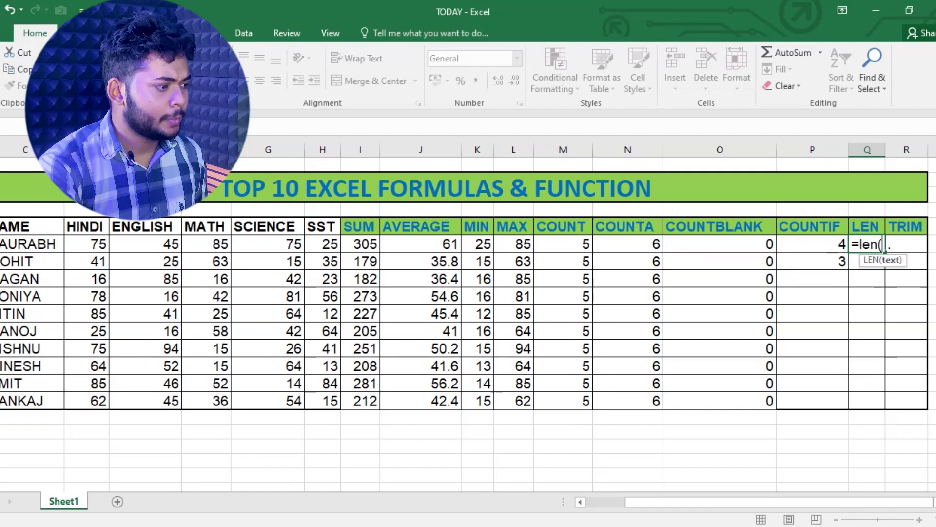
pyautogui.click(40, 245)
pyautogui.write(')')
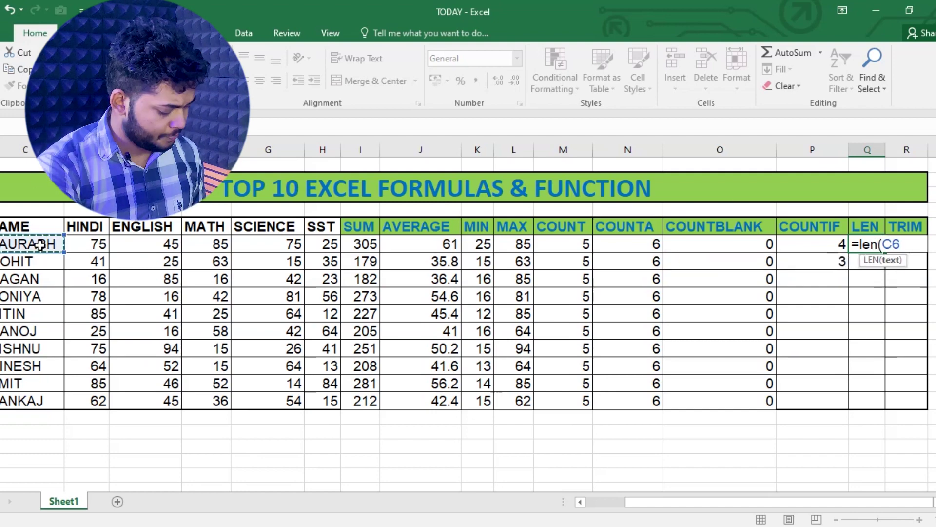
pyautogui.press('Return')
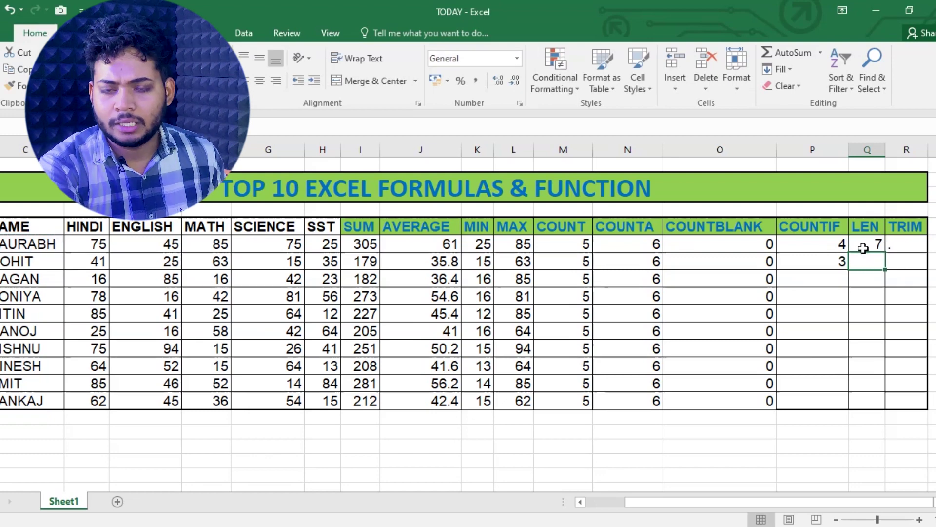
pyautogui.click(36, 248)
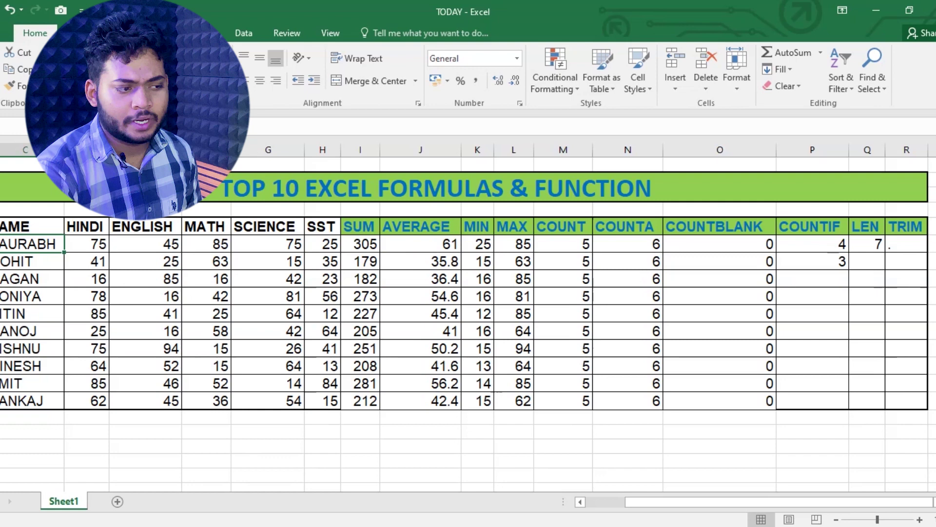
# Add a second LEN formula measuring the English mark 25 in E7, returning 2.
pyautogui.click(870, 264)
pyautogui.write('=len(')
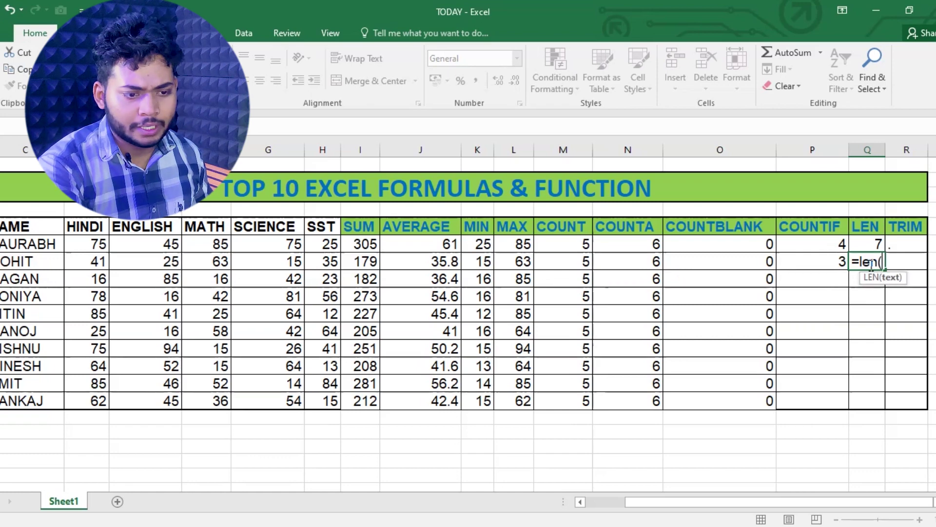
pyautogui.click(169, 263)
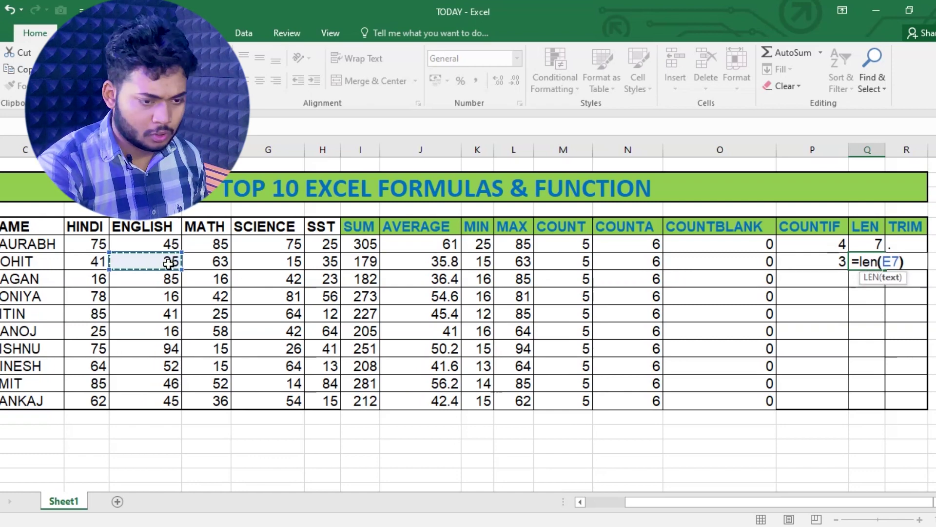
pyautogui.press('Return')
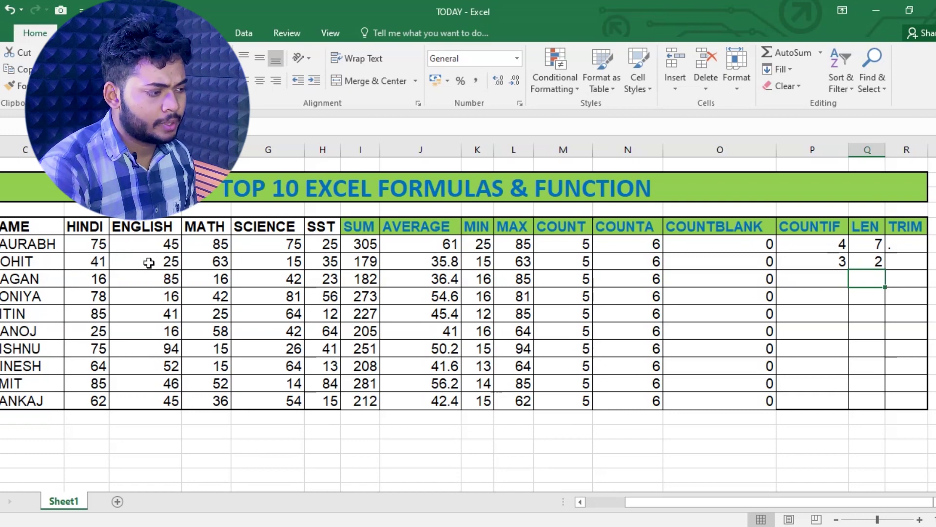
pyautogui.click(148, 263)
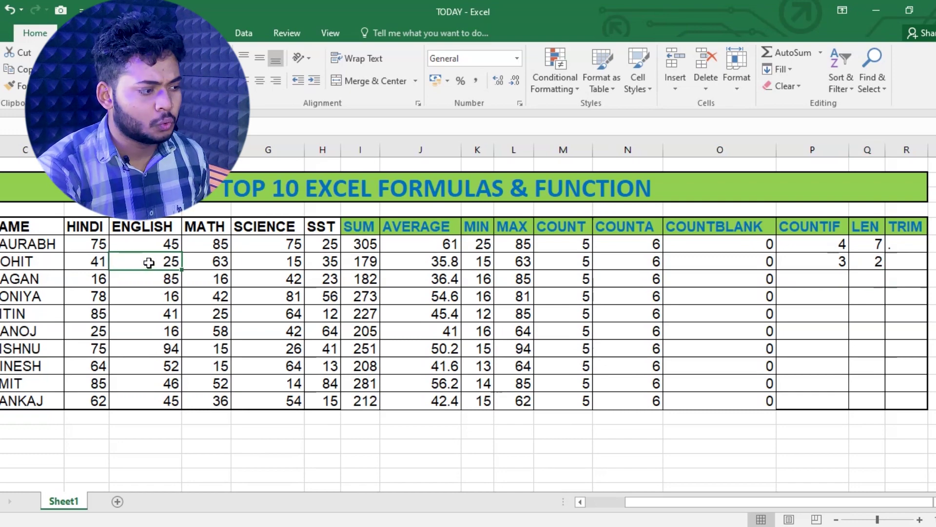
pyautogui.click(873, 265)
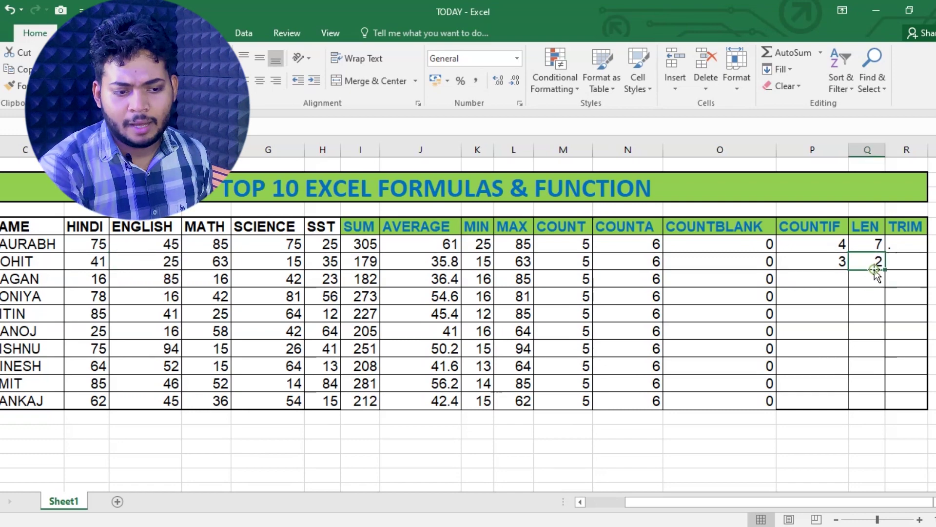
# Add a third LEN formula referencing the empty cell E17, returning 0.
pyautogui.click(875, 286)
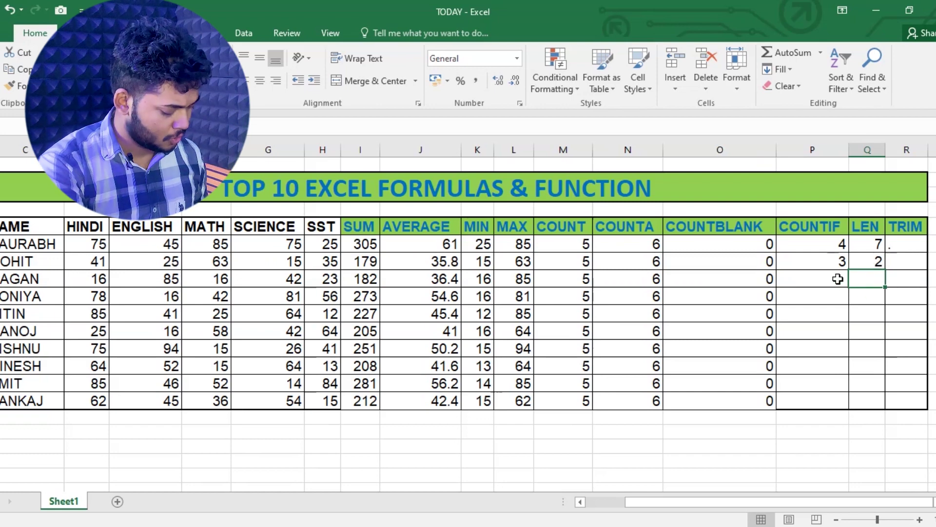
pyautogui.write('=len(')
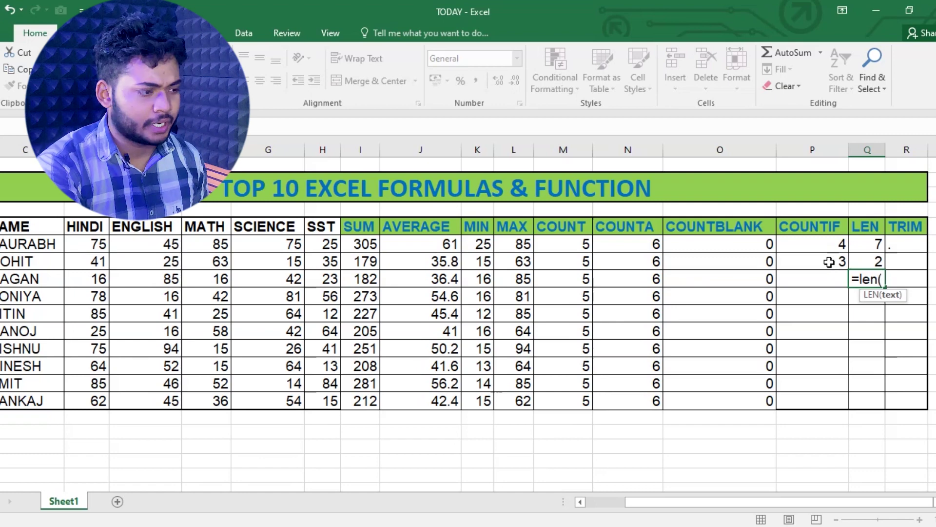
pyautogui.click(139, 433)
pyautogui.press('Return')
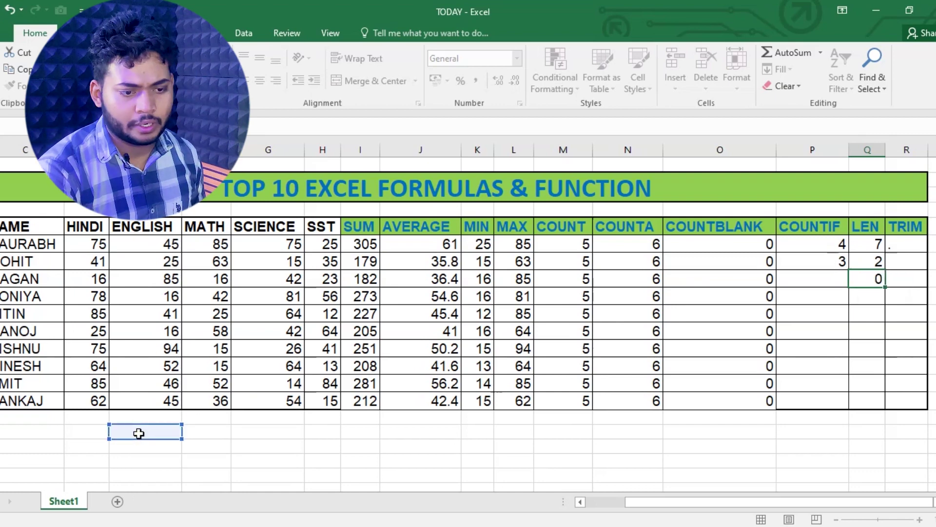
pyautogui.click(863, 279)
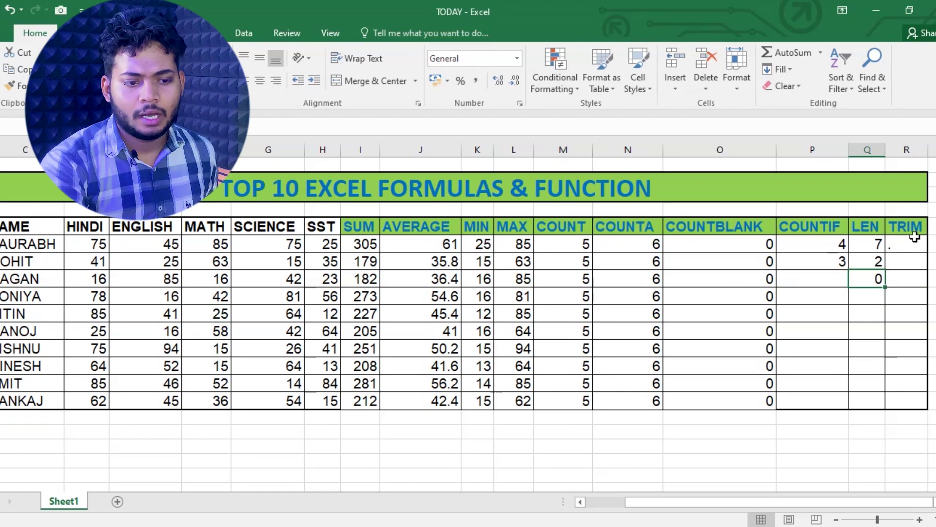
pyautogui.click(904, 247)
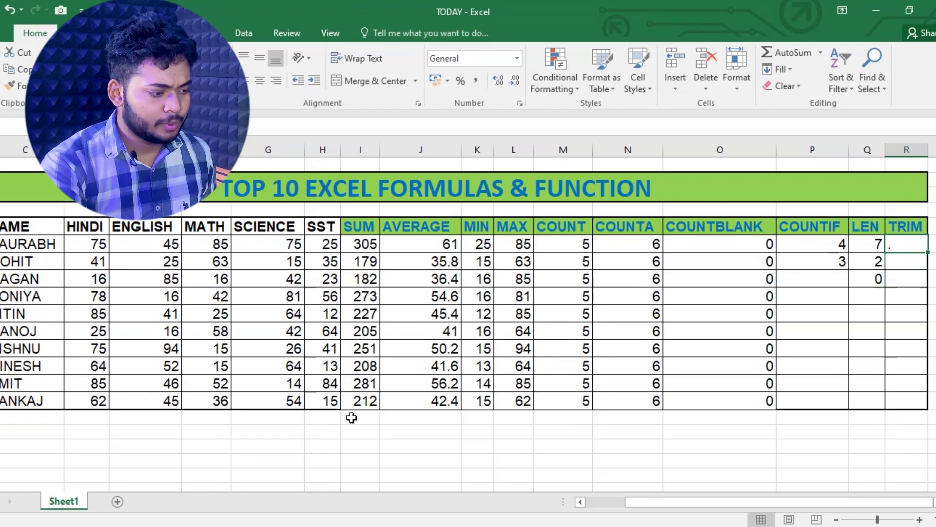
# In H16 below the table, type a sample first name and surname separated by a long run of spaces.
pyautogui.click(319, 433)
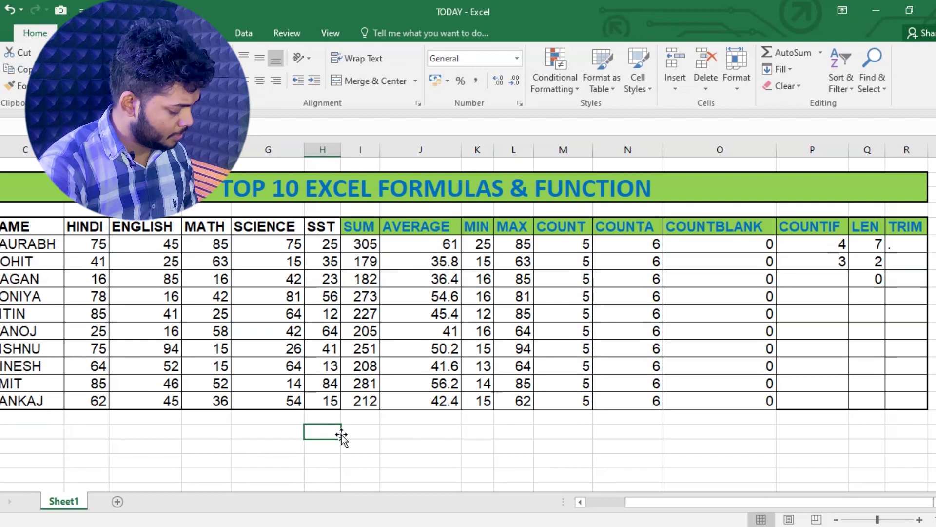
pyautogui.write('rohit')
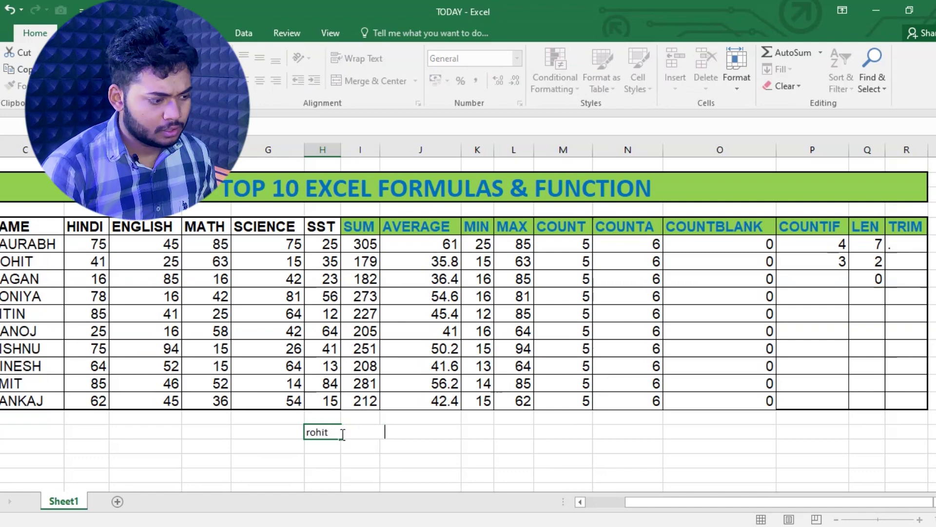
pyautogui.write('                                     kuma')
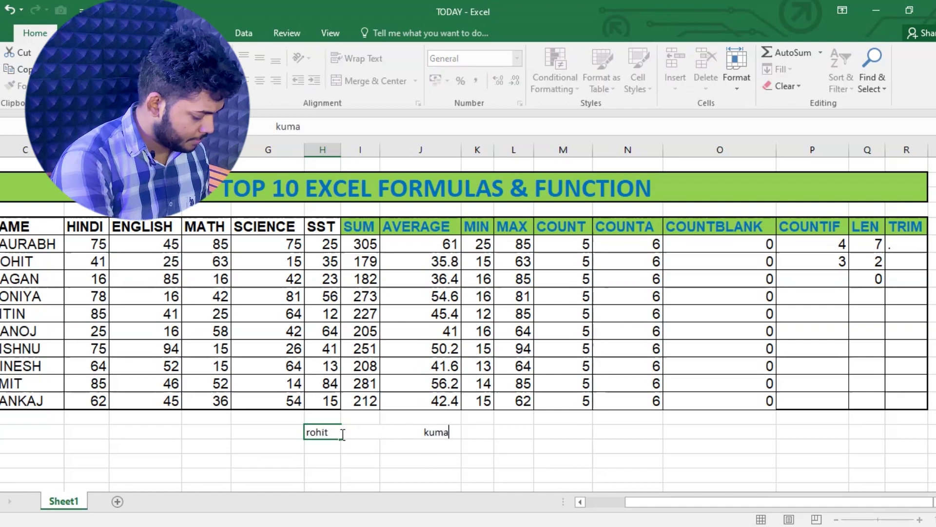
pyautogui.write('r')
pyautogui.press('Return')
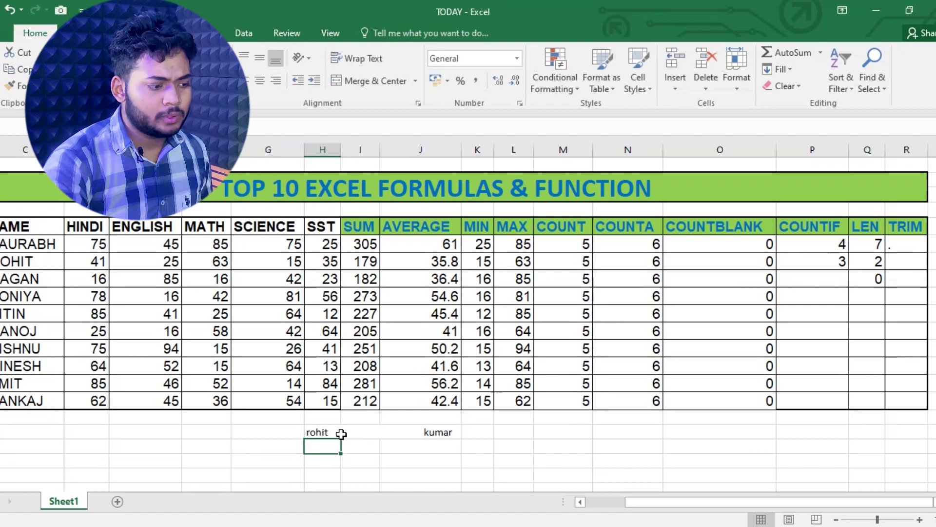
pyautogui.click(918, 247)
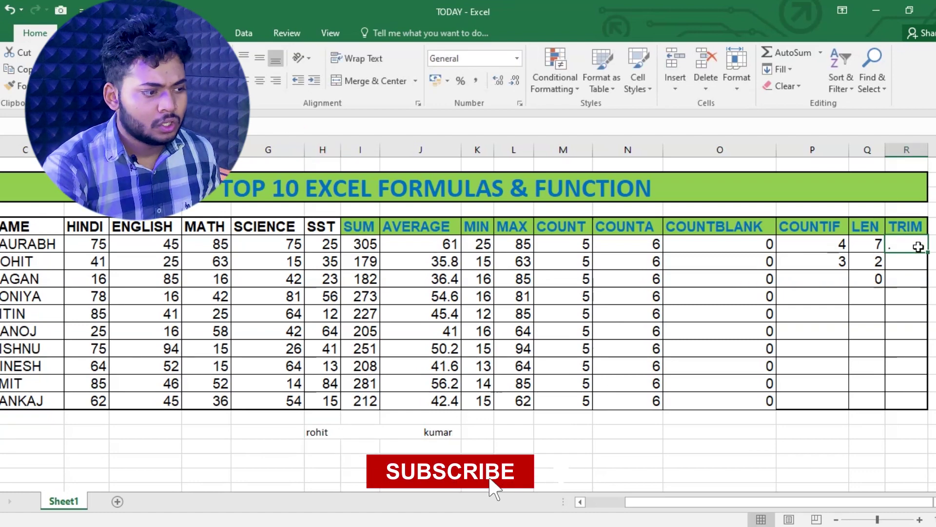
pyautogui.click(322, 432)
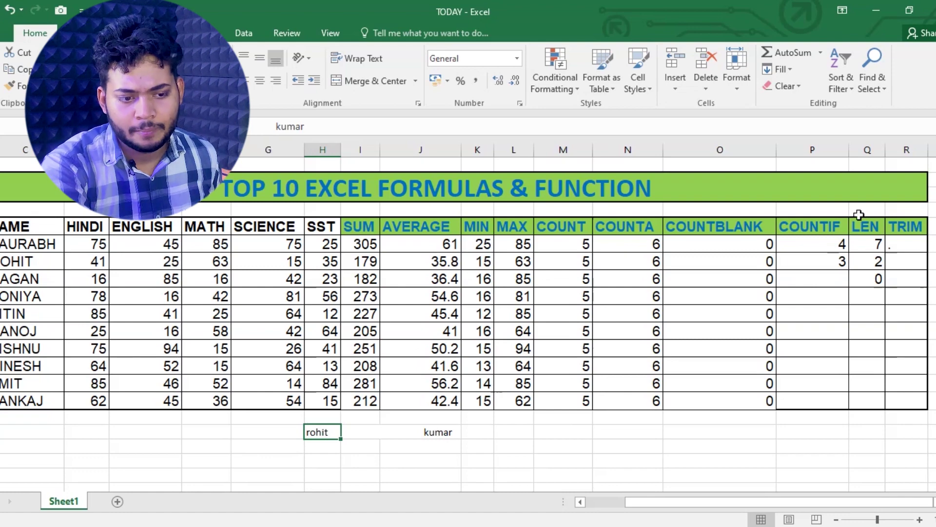
pyautogui.click(900, 246)
# Enter =TRIM(H16) in R5 and R6, both returning the name without extra spaces.
pyautogui.write('=')
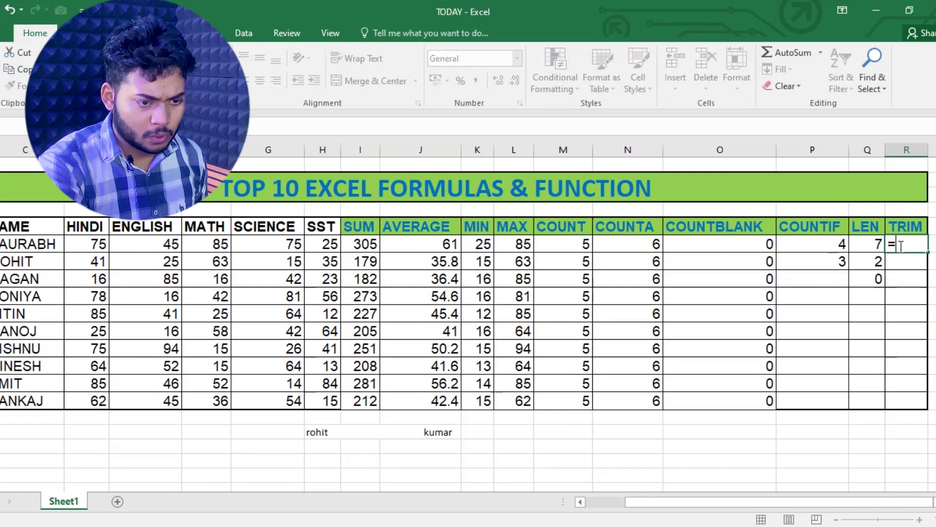
pyautogui.write('trim')
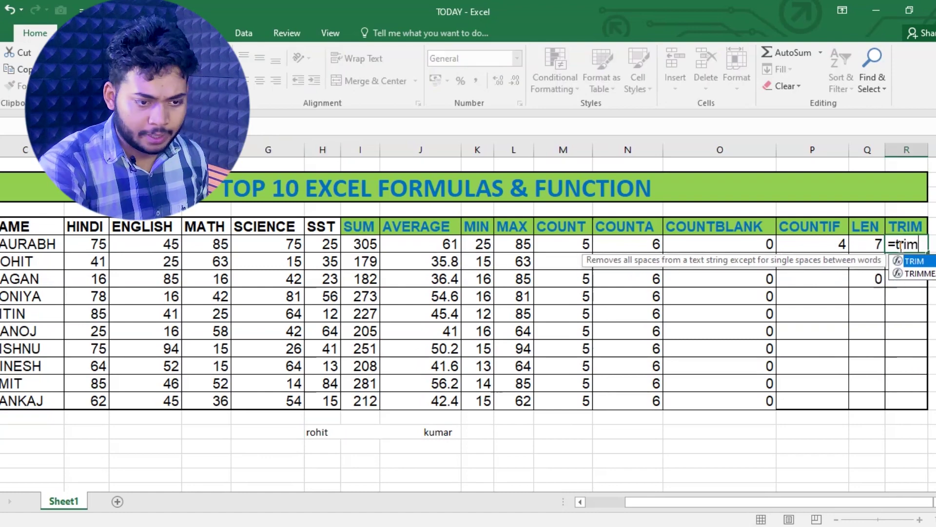
pyautogui.press('Tab')
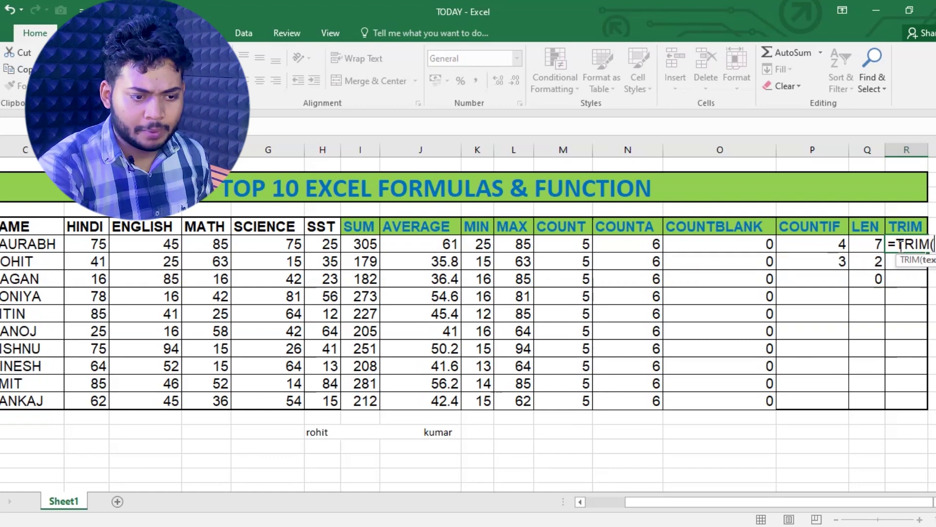
pyautogui.click(313, 433)
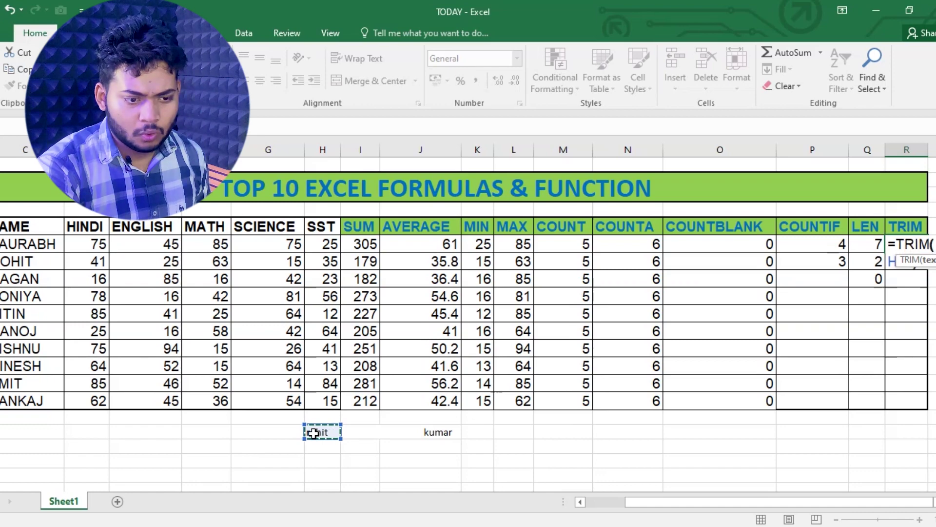
pyautogui.press('Return')
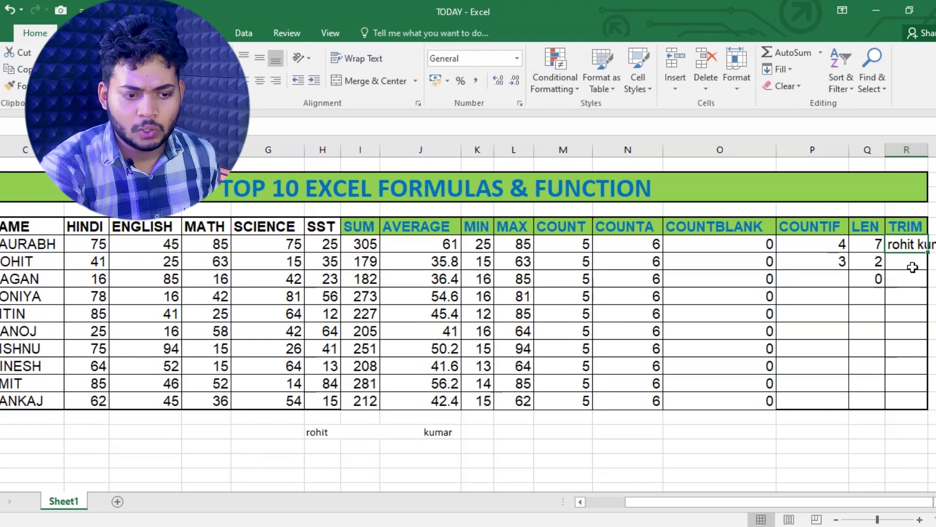
pyautogui.write('=')
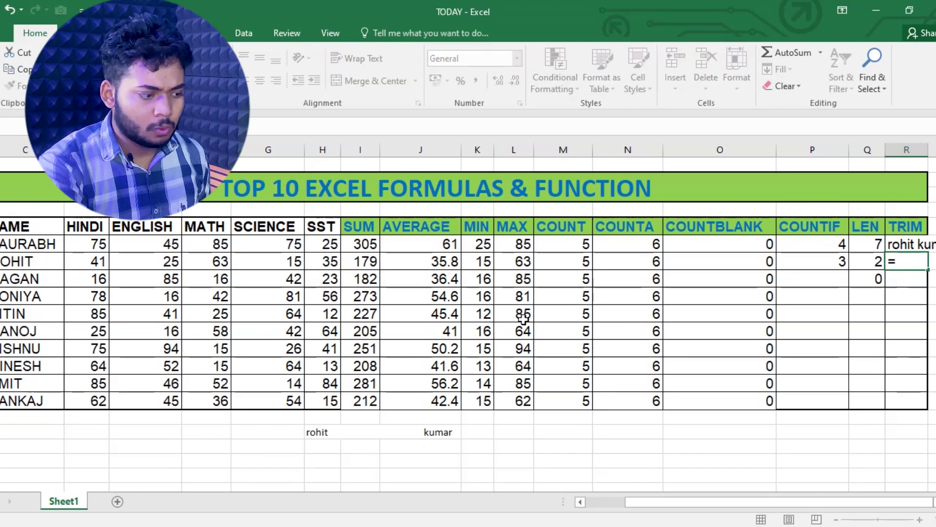
pyautogui.write('trim')
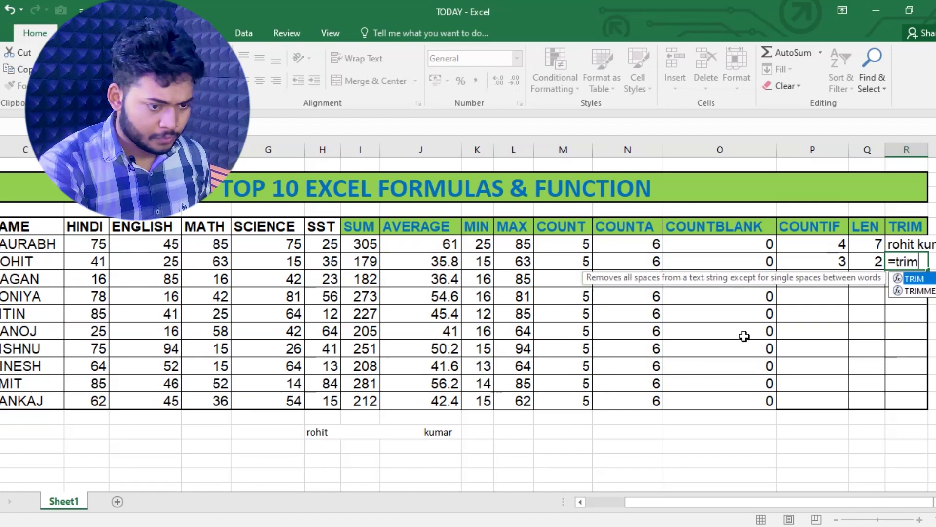
pyautogui.press('Tab')
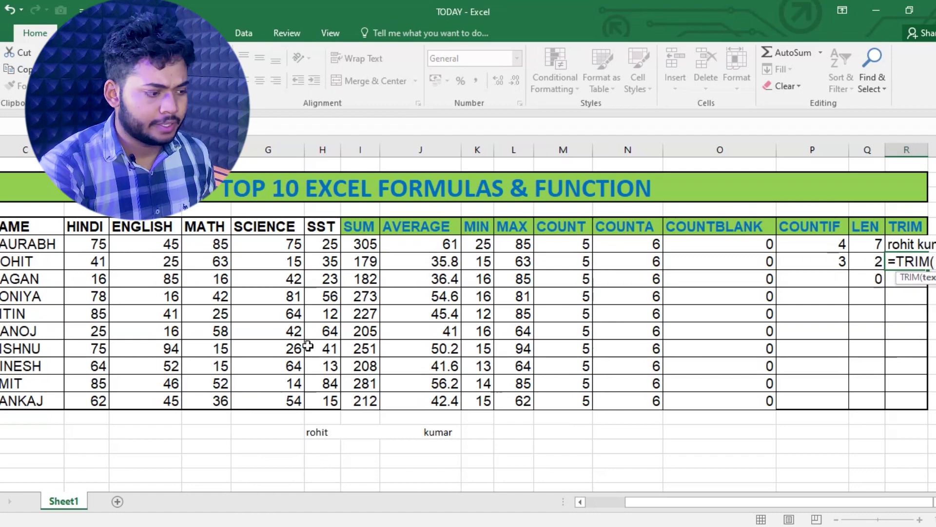
pyautogui.click(326, 432)
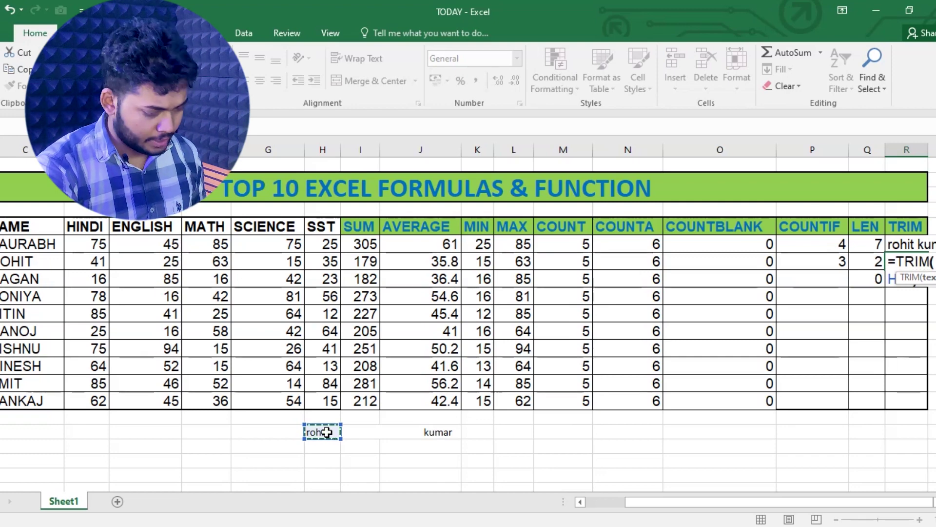
pyautogui.press('Return')
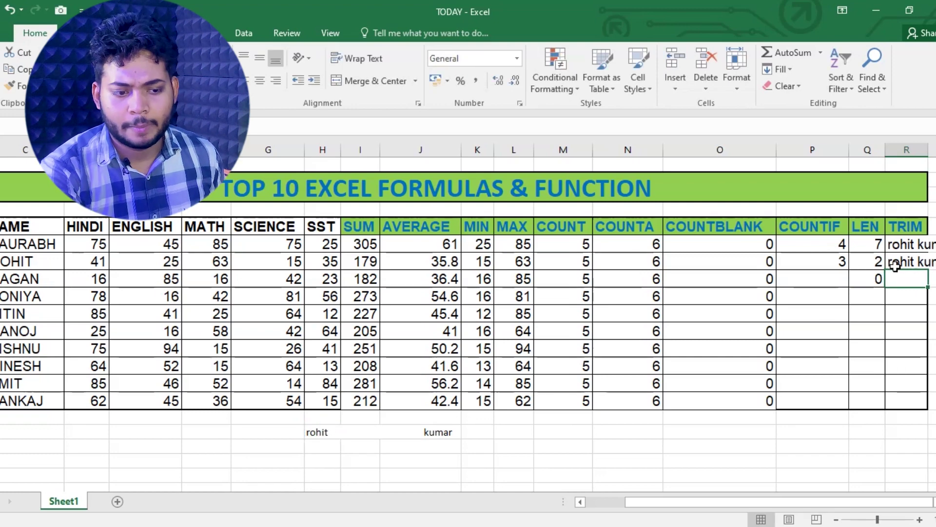
pyautogui.click(321, 434)
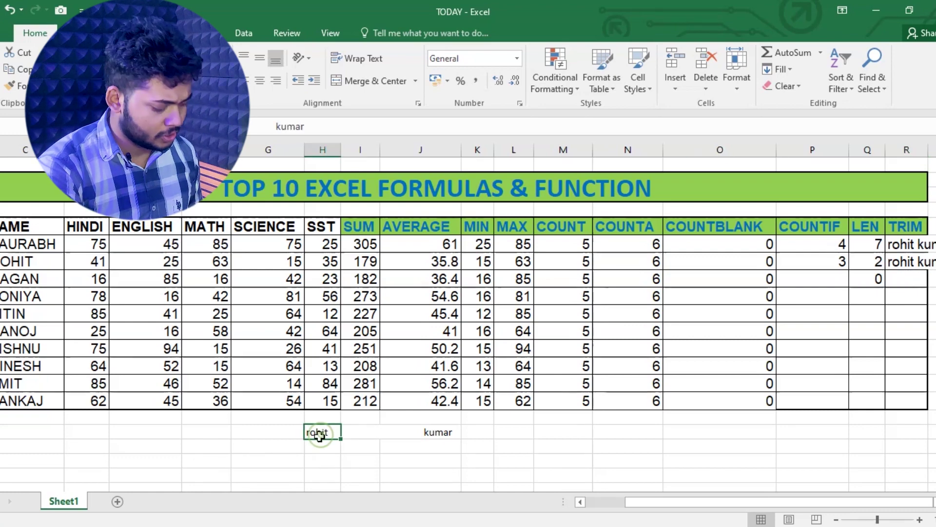
# Retype the spaced name in H16 with a new first name and confirm the TRIM results update.
pyautogui.press('BackSpace')
pyautogui.write('mohit                             ')
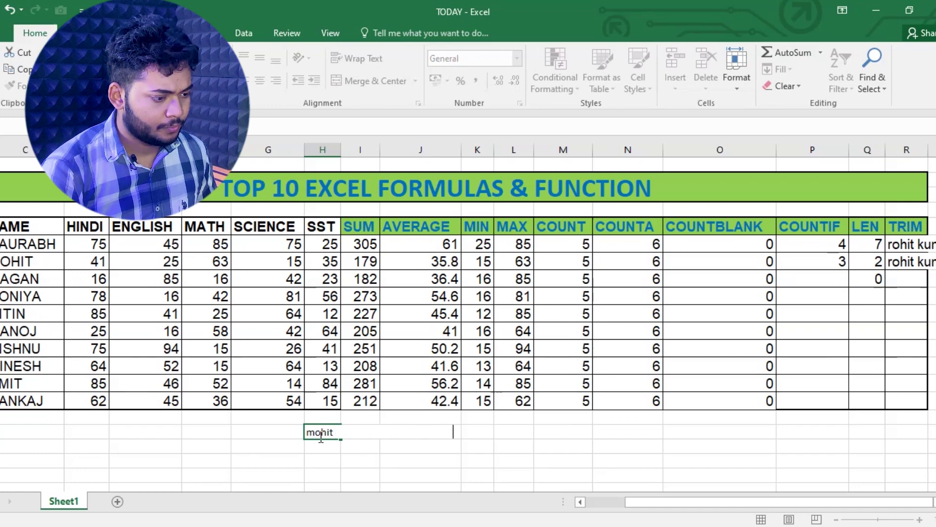
pyautogui.write('     kumar')
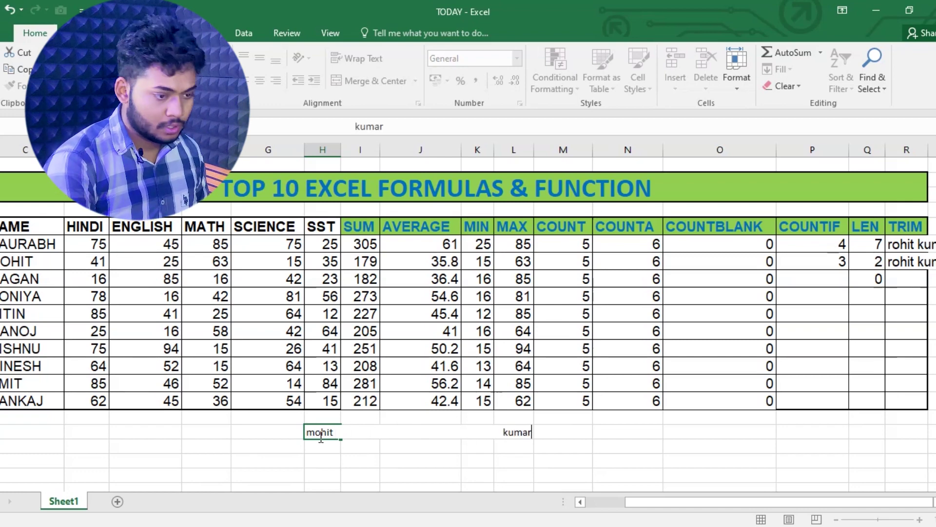
pyautogui.press('Return')
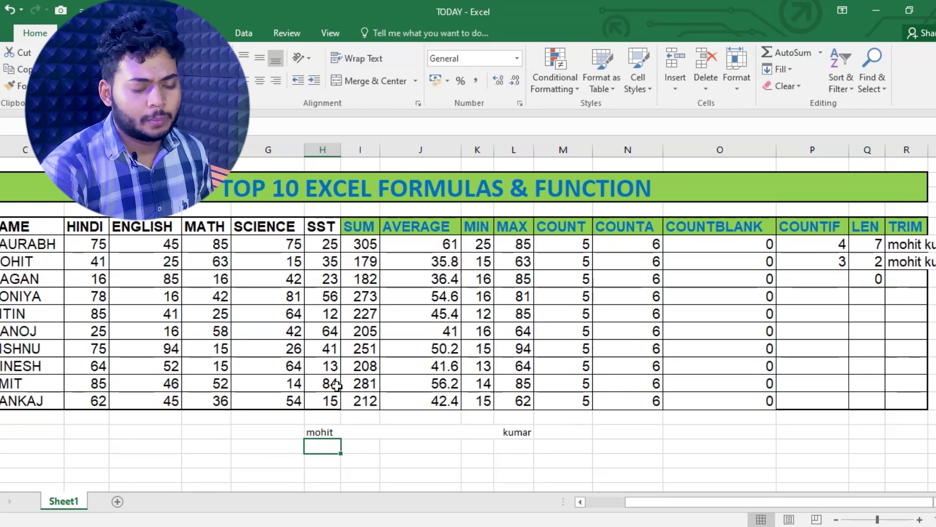
pyautogui.click(905, 262)
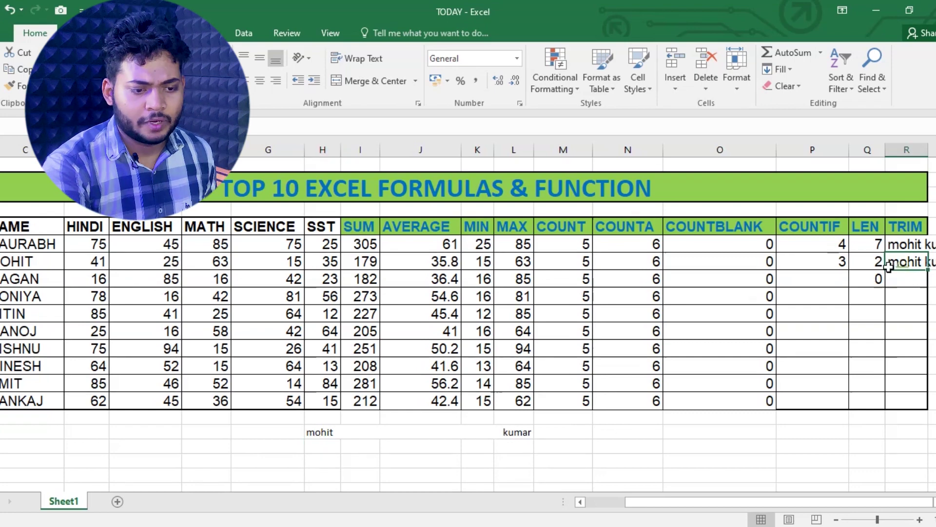
pyautogui.click(689, 330)
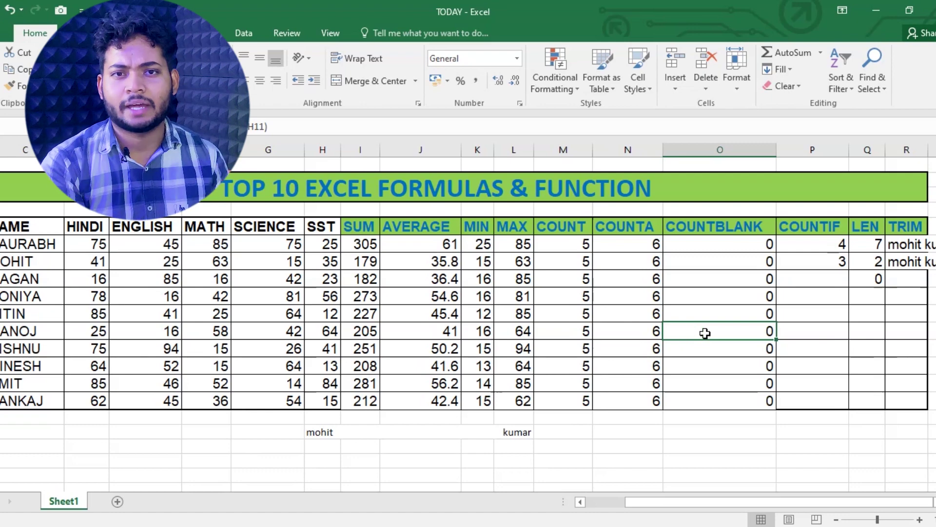